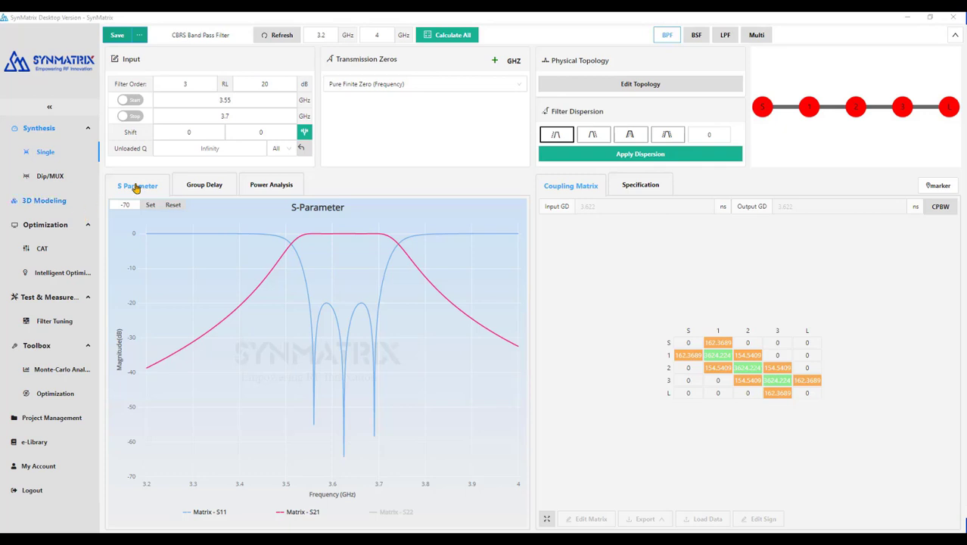
- Keep the bandpass filter type and set the filter order to 7
{"action": "left_click", "coordinate": [668, 44]}
{"action": "double_click", "coordinate": [191, 83]}
{"action": "type", "text": "7"}
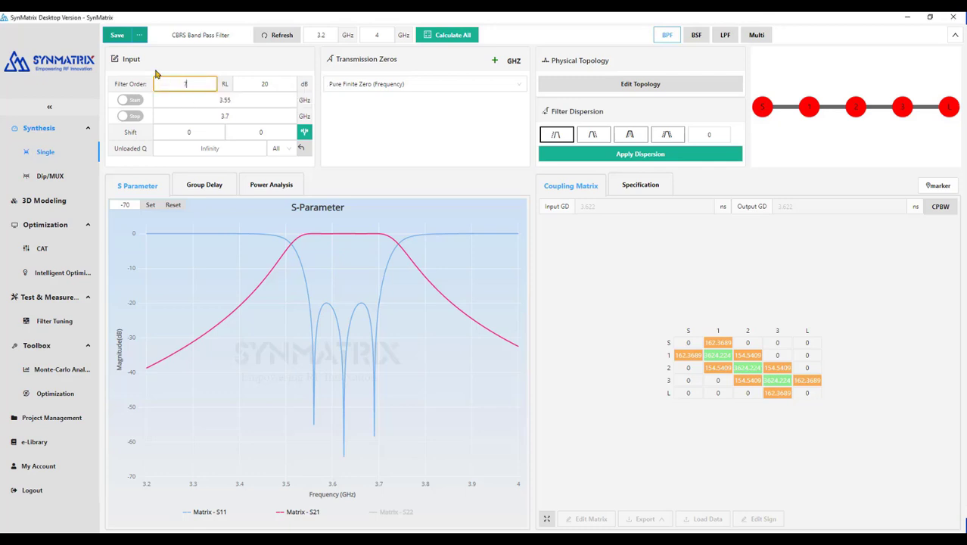
{"action": "left_click", "coordinate": [463, 145]}
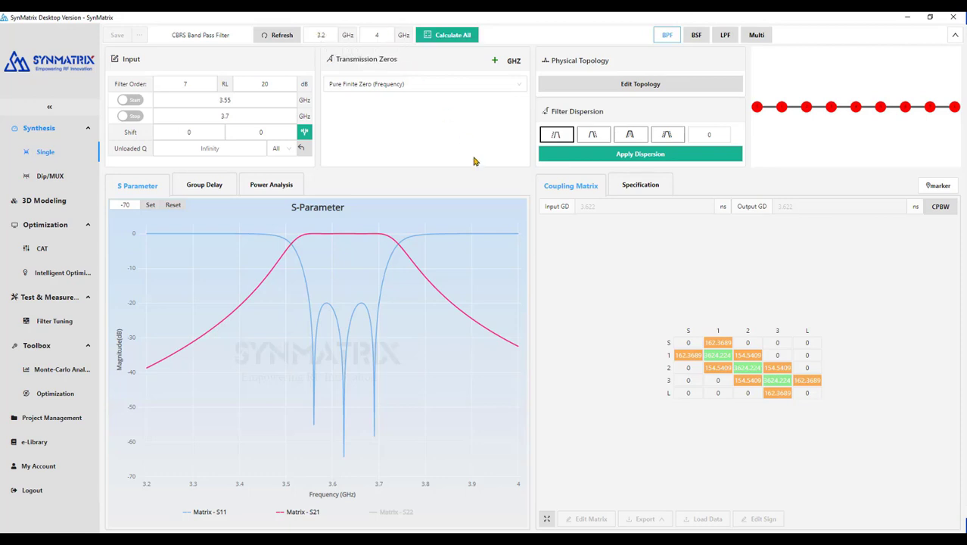
- Add two transmission zeros at 3.5 GHz and 3.75 GHz
{"action": "left_click", "coordinate": [492, 66]}
{"action": "left_click", "coordinate": [443, 100]}
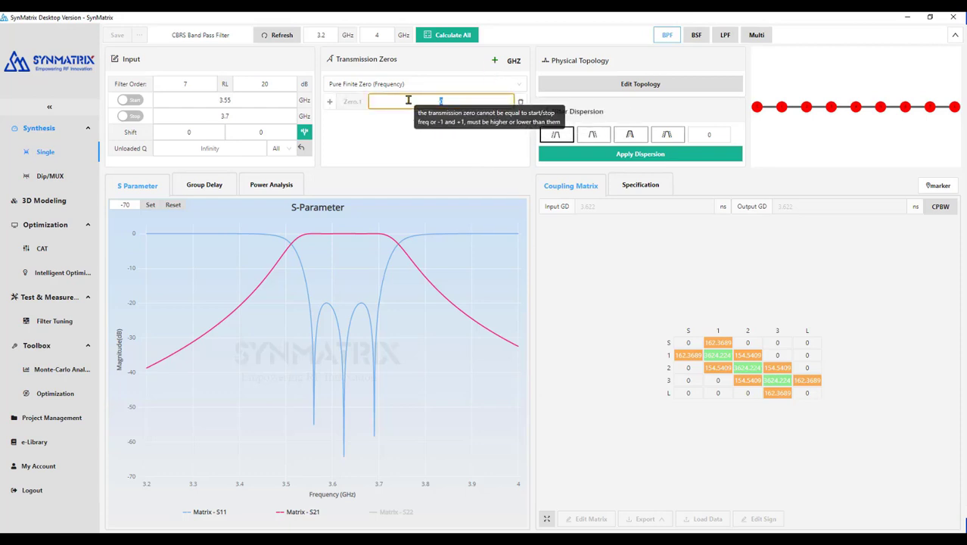
{"action": "type", "text": "3.5"}
{"action": "left_click", "coordinate": [495, 61]}
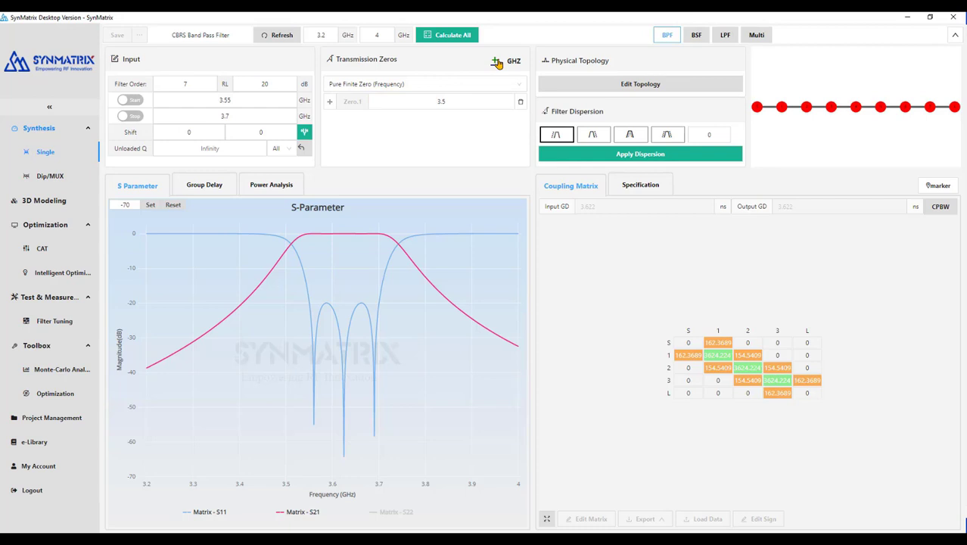
{"action": "left_click", "coordinate": [439, 118]}
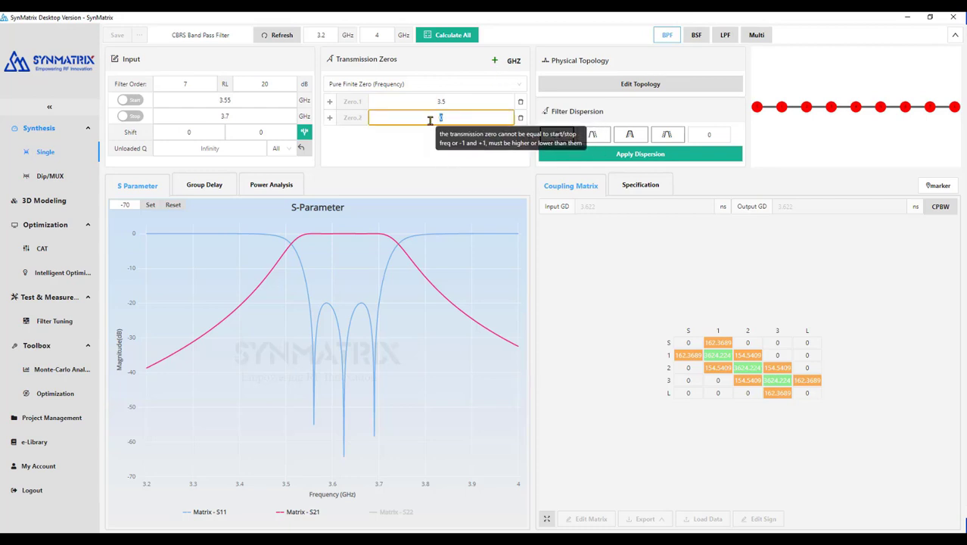
{"action": "type", "text": "3.75"}
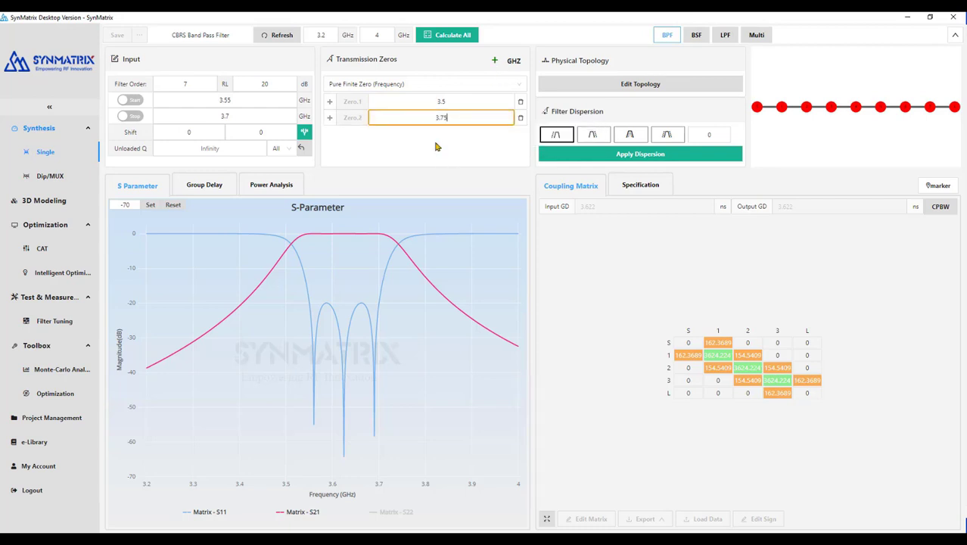
{"action": "left_click", "coordinate": [436, 146]}
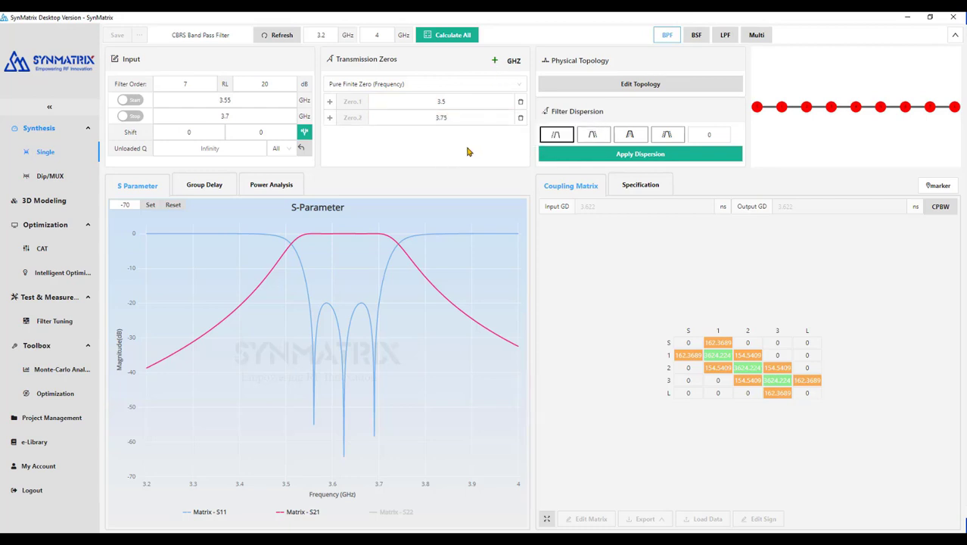
{"action": "left_click", "coordinate": [634, 90]}
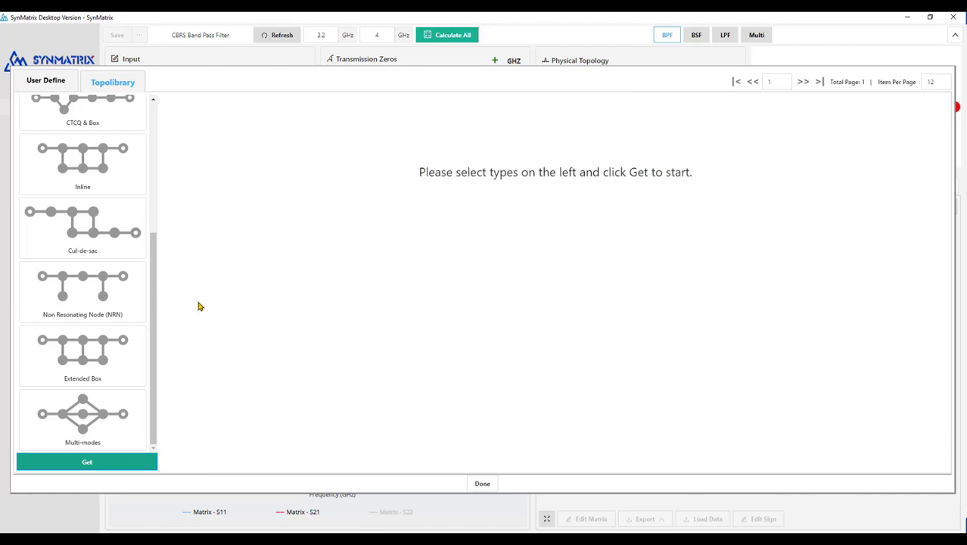
{"action": "left_click", "coordinate": [39, 86]}
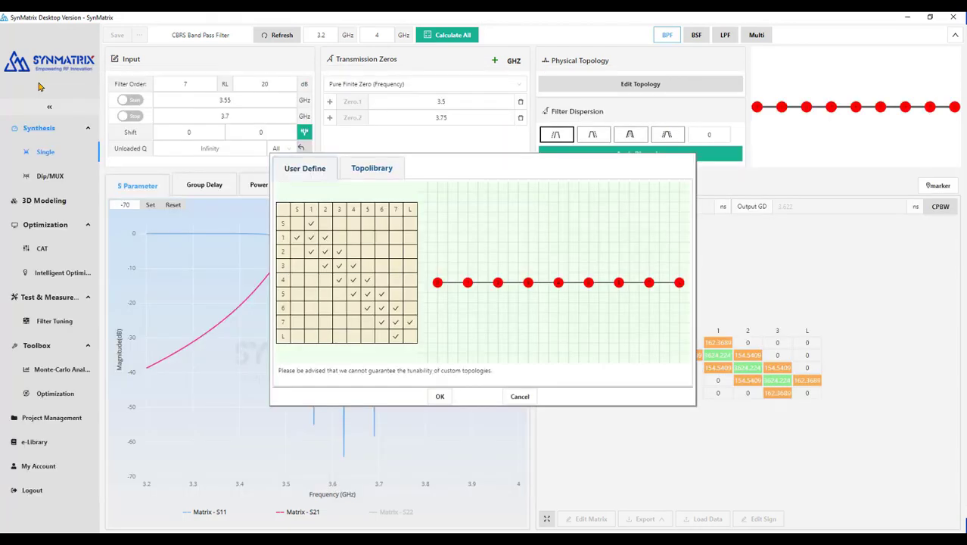
{"action": "left_click", "coordinate": [366, 168]}
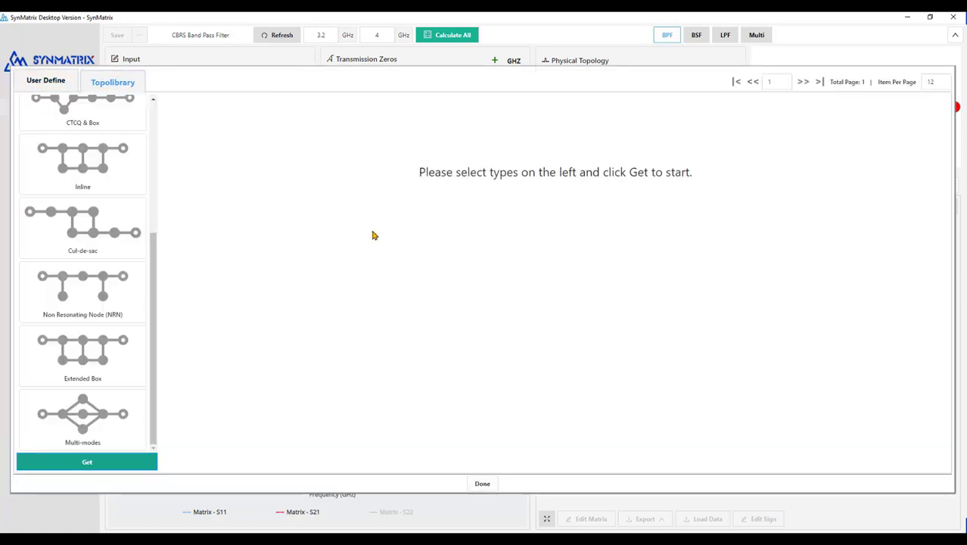
{"action": "mouse_move", "coordinate": [153, 325]}
{"action": "left_mouse_down"}
{"action": "mouse_move", "coordinate": [158, 180]}
{"action": "mouse_move", "coordinate": [153, 342]}
{"action": "left_mouse_up"}
{"action": "left_click", "coordinate": [482, 484]}
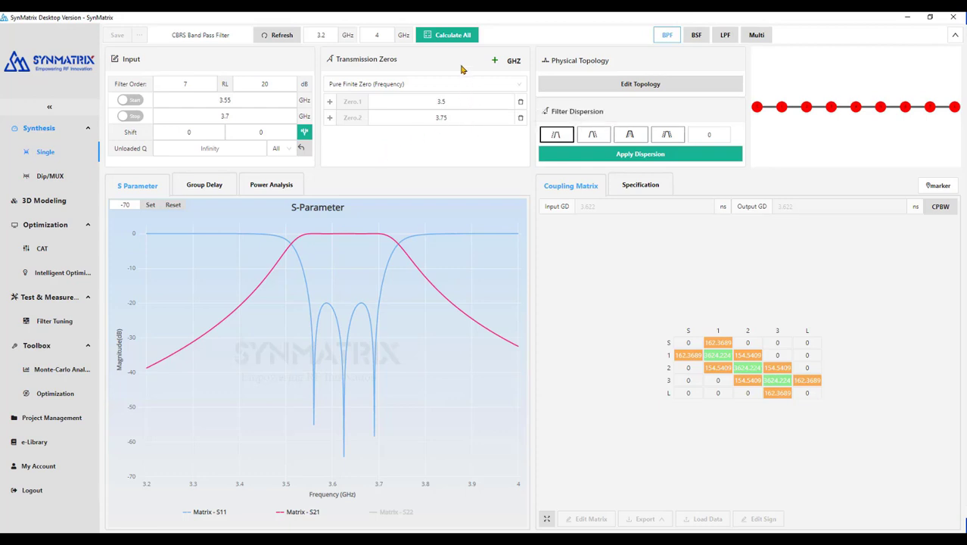
- Run Calculate All to refresh the 7th-order S-parameter plot and 7-resonator coupling matrix
{"action": "left_click", "coordinate": [449, 36]}
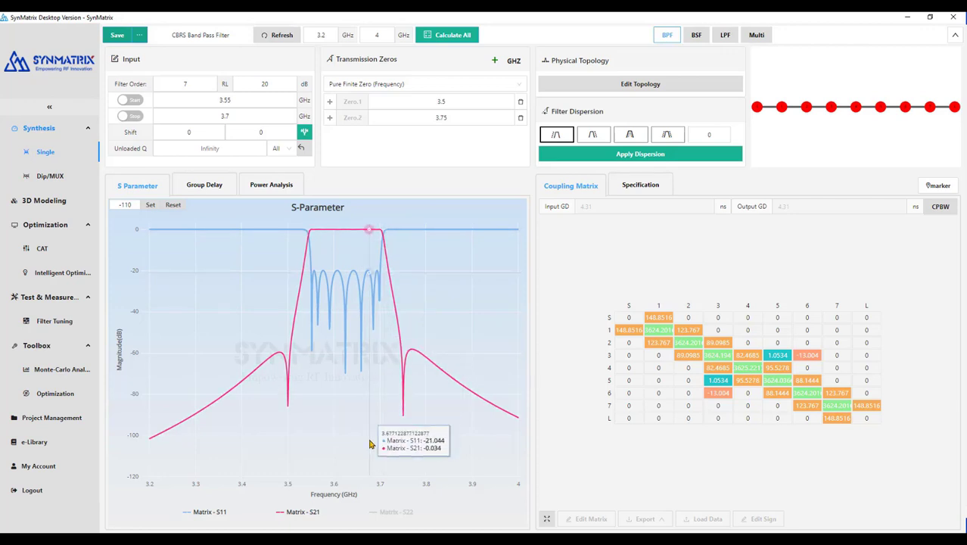
{"action": "left_click", "coordinate": [200, 189]}
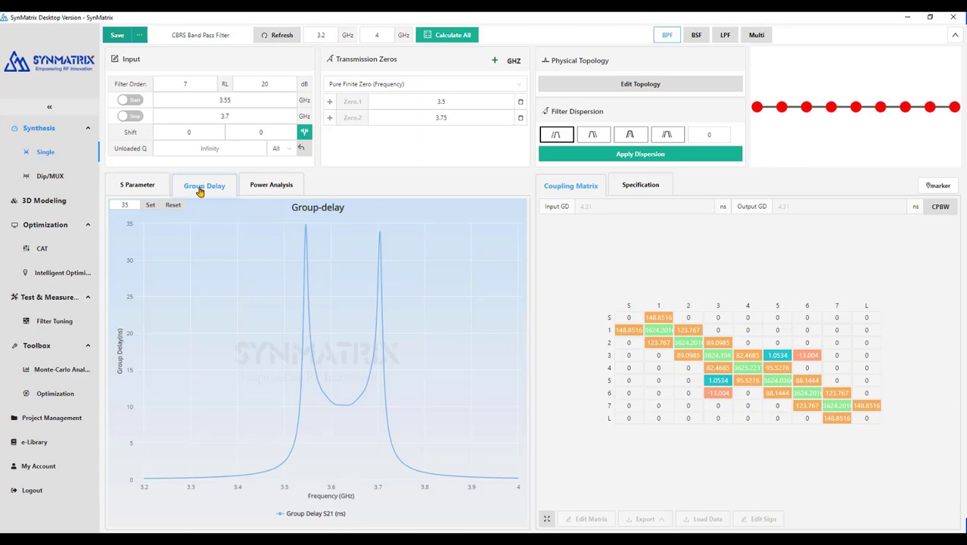
{"action": "left_click", "coordinate": [262, 187]}
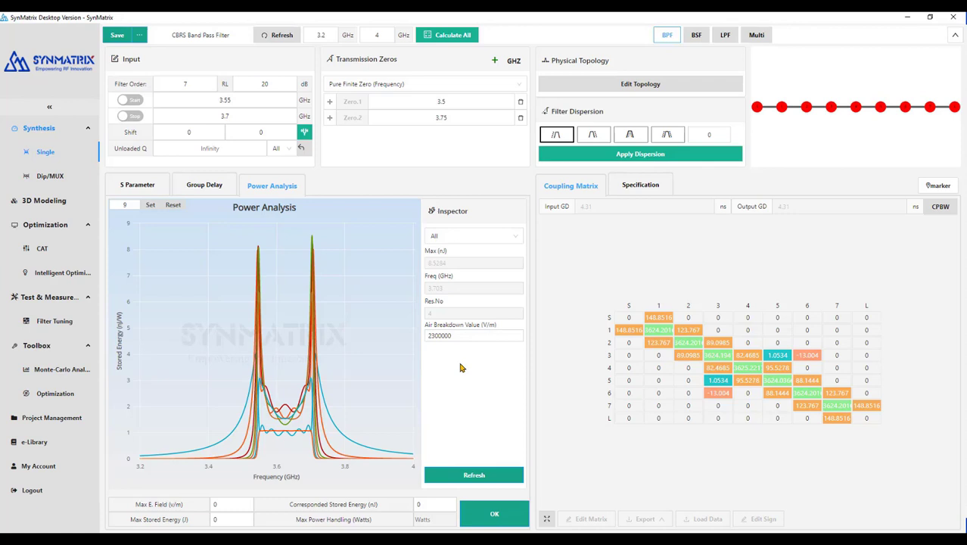
{"action": "left_click", "coordinate": [133, 185]}
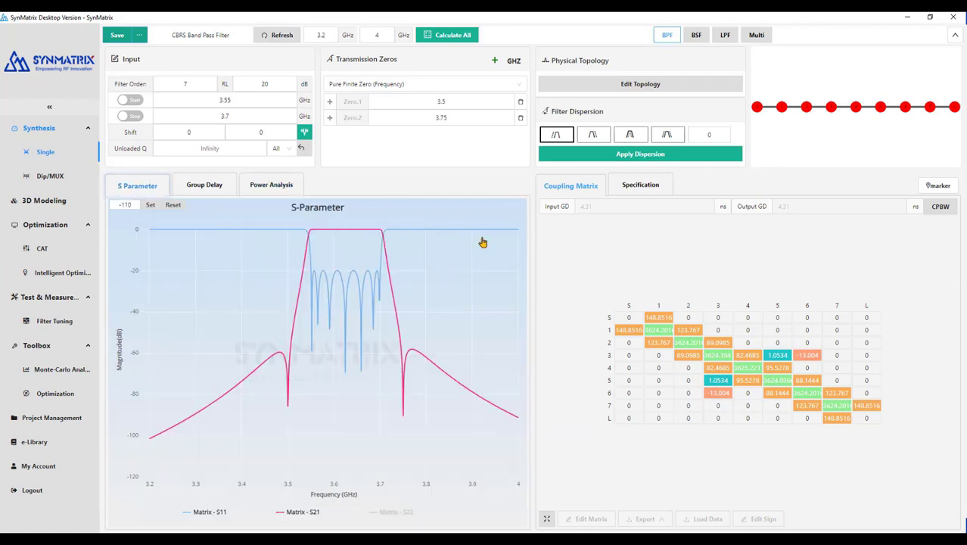
- Switch the coupling matrix from CPBW to NORM, save the synthesis, and go to 3D Modeling
{"action": "left_click", "coordinate": [940, 209]}
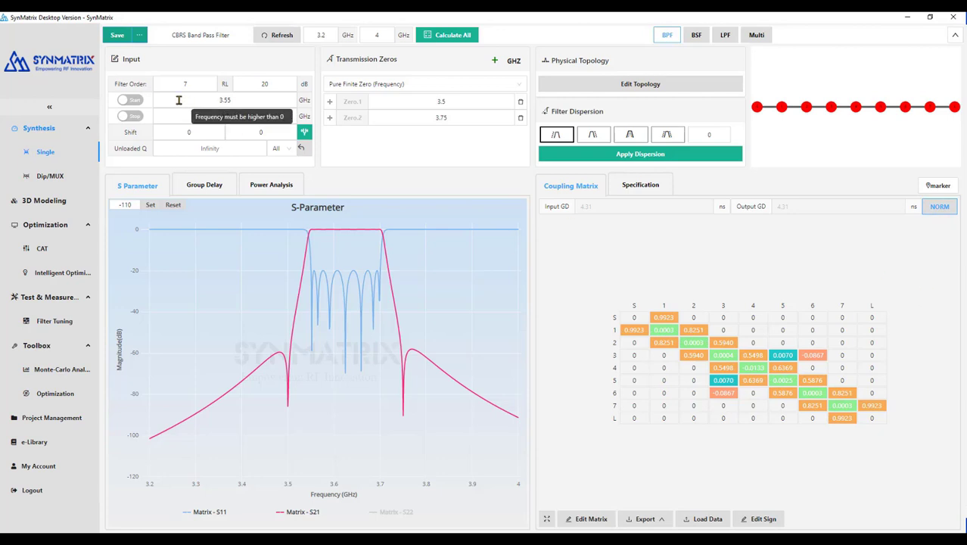
{"action": "left_click", "coordinate": [116, 36]}
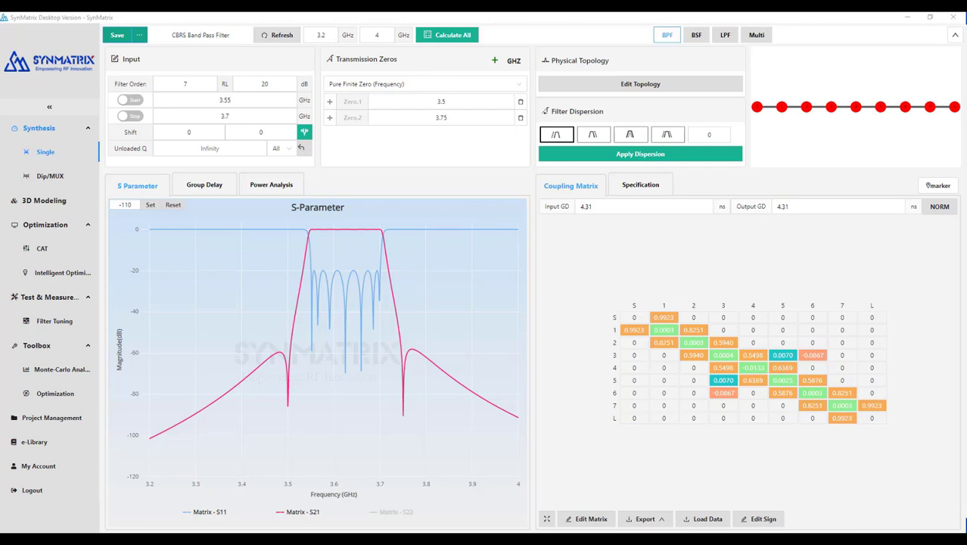
{"action": "left_click", "coordinate": [61, 202]}
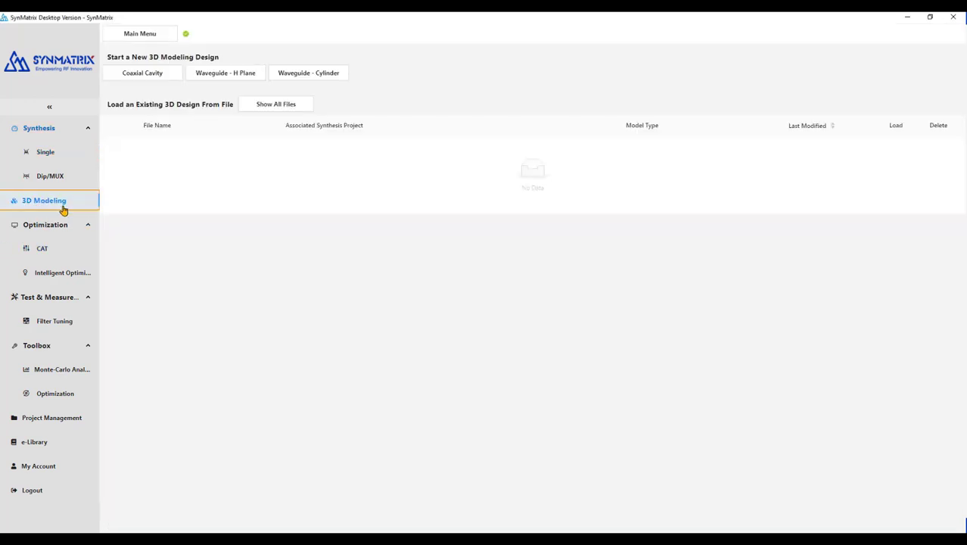
- Start a new Coaxial Cavity design with a bowl-top square resonator in a square cavity
{"action": "left_click", "coordinate": [143, 78]}
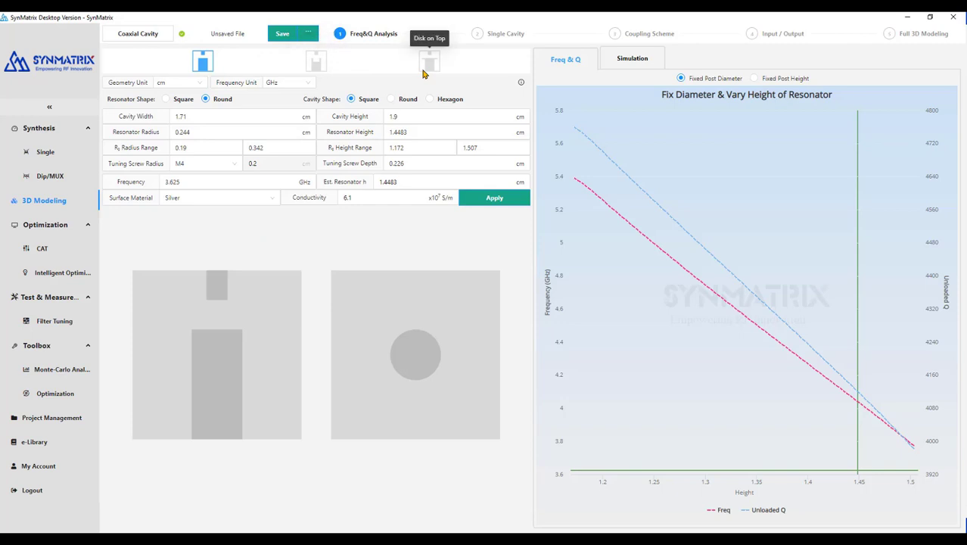
{"action": "left_click", "coordinate": [315, 66]}
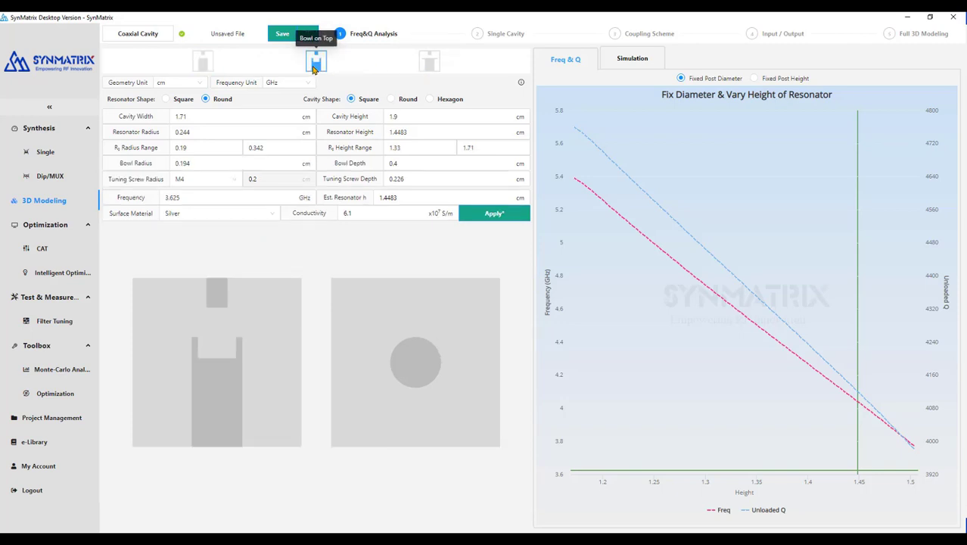
{"action": "left_click", "coordinate": [166, 99]}
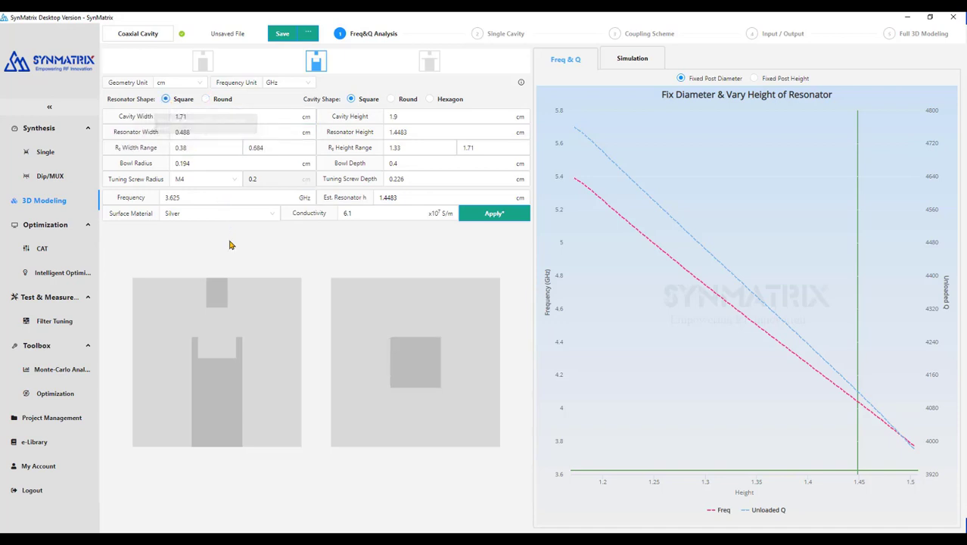
{"action": "left_click", "coordinate": [391, 100]}
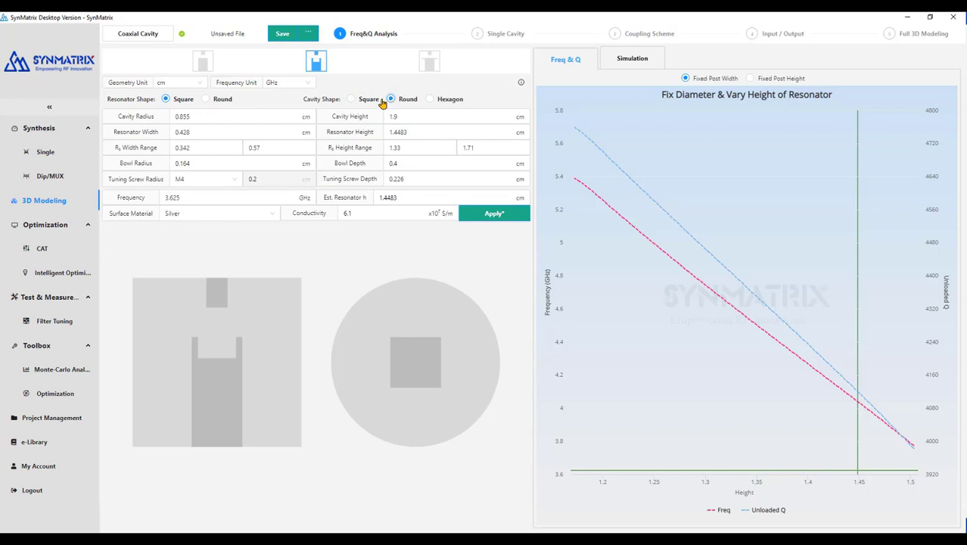
{"action": "left_click", "coordinate": [353, 100]}
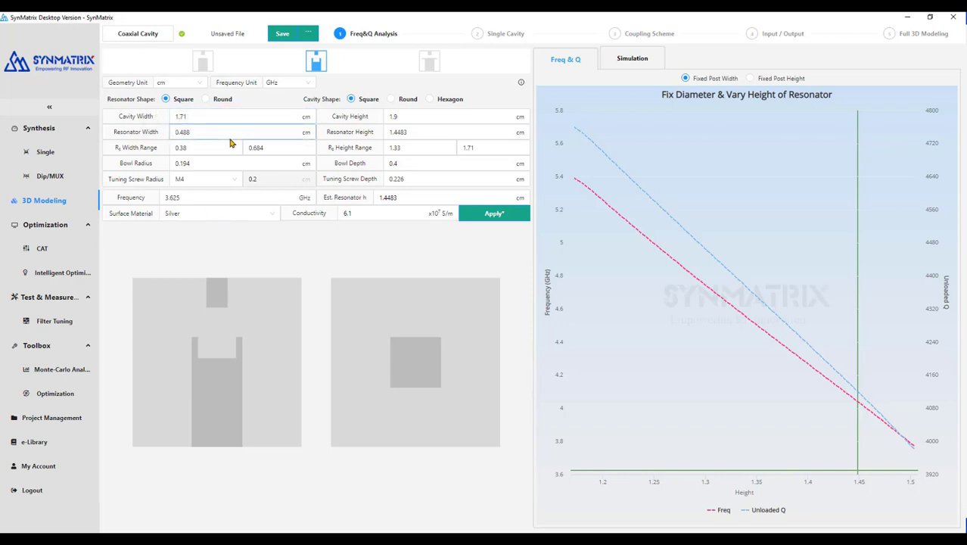
- Use an M5 tuning screw and recompute the frequency and Q curves
{"action": "mouse_move", "coordinate": [328, 187]}
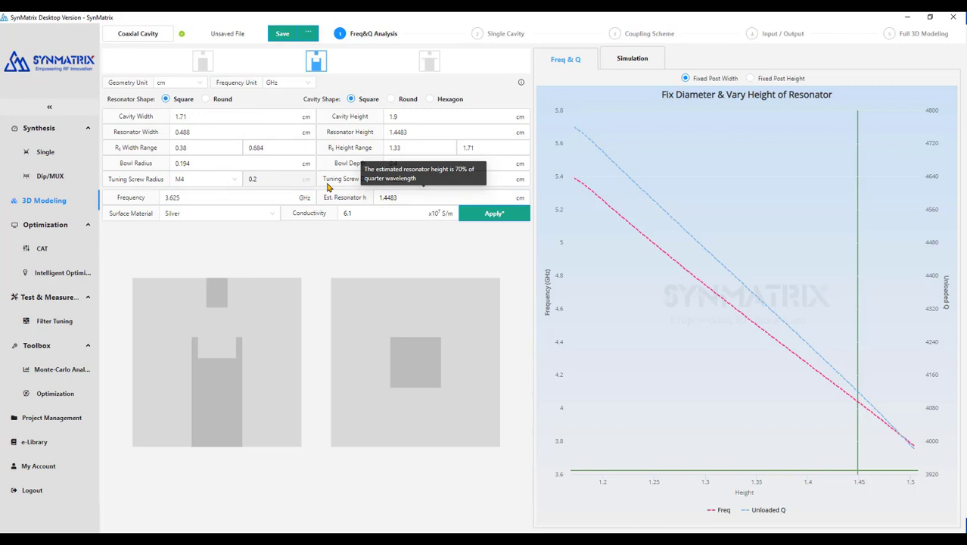
{"action": "left_click", "coordinate": [234, 183]}
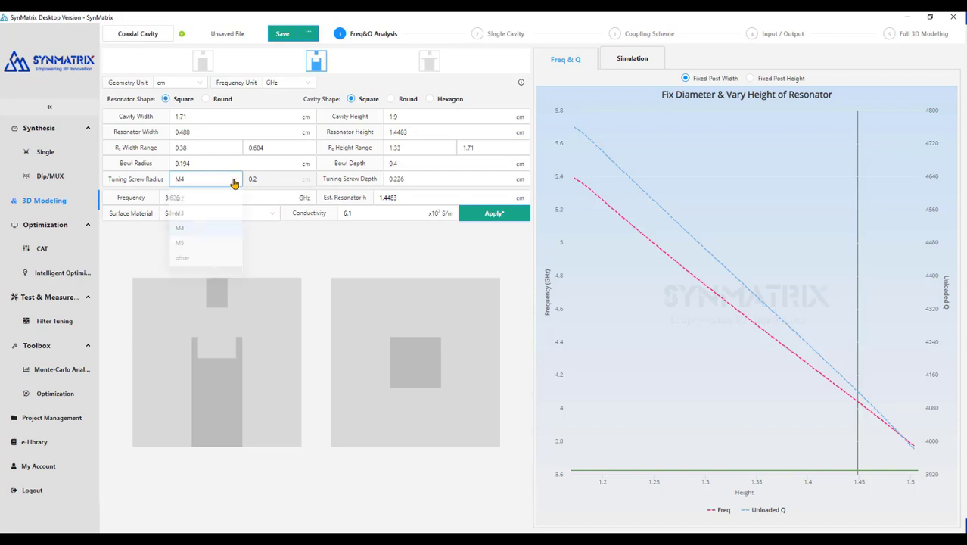
{"action": "left_click", "coordinate": [197, 251]}
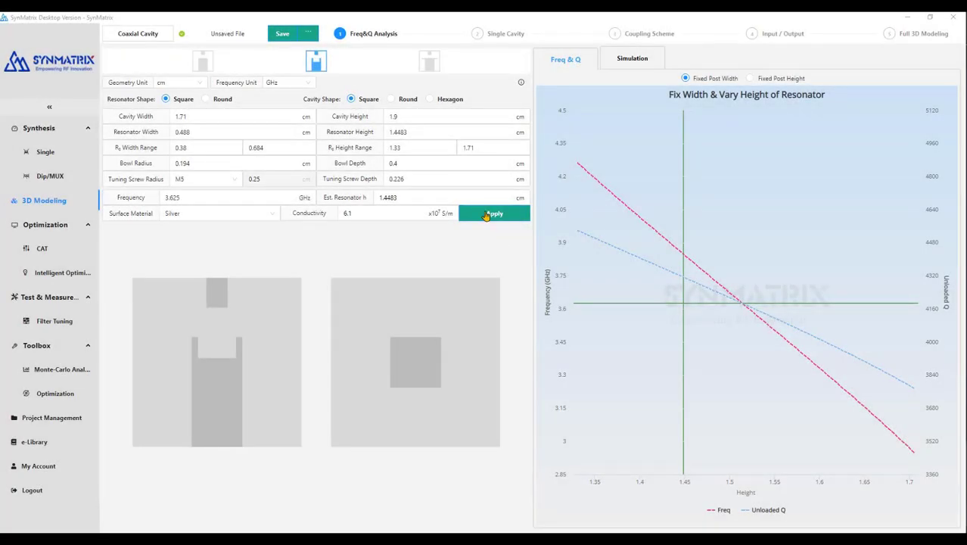
{"action": "left_click", "coordinate": [484, 215]}
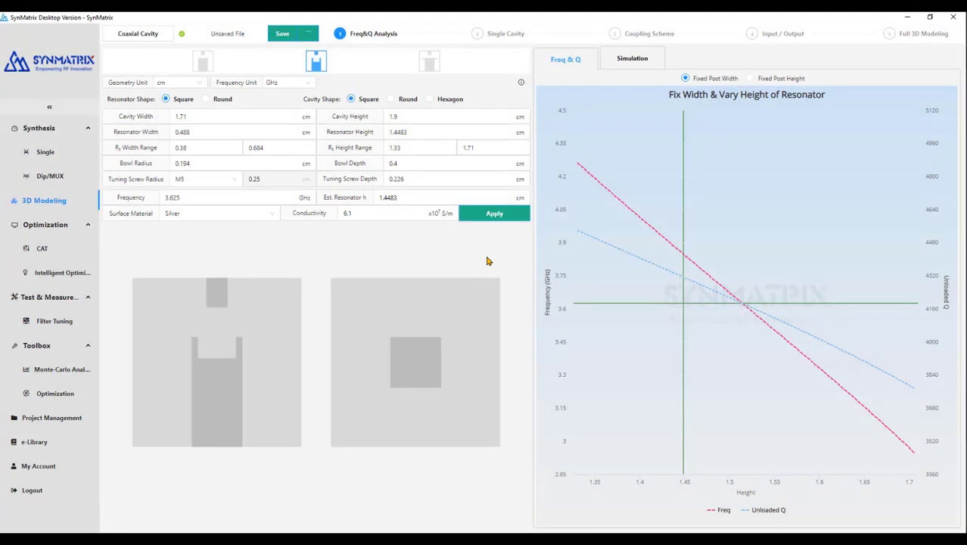
- Review the housing and resonator draft angles and roundings, then apply the single-cavity design
{"action": "left_click", "coordinate": [498, 37]}
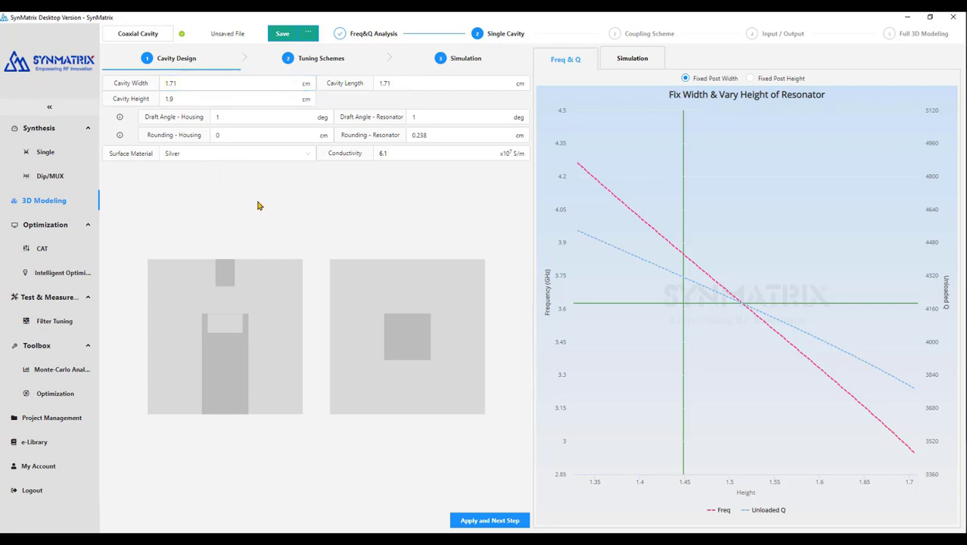
{"action": "left_click", "coordinate": [228, 116]}
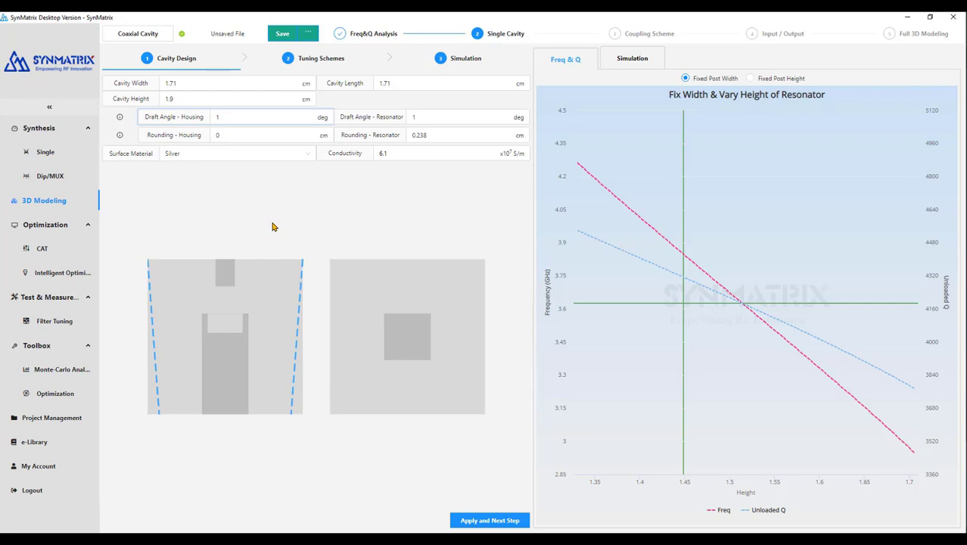
{"action": "left_click", "coordinate": [417, 115]}
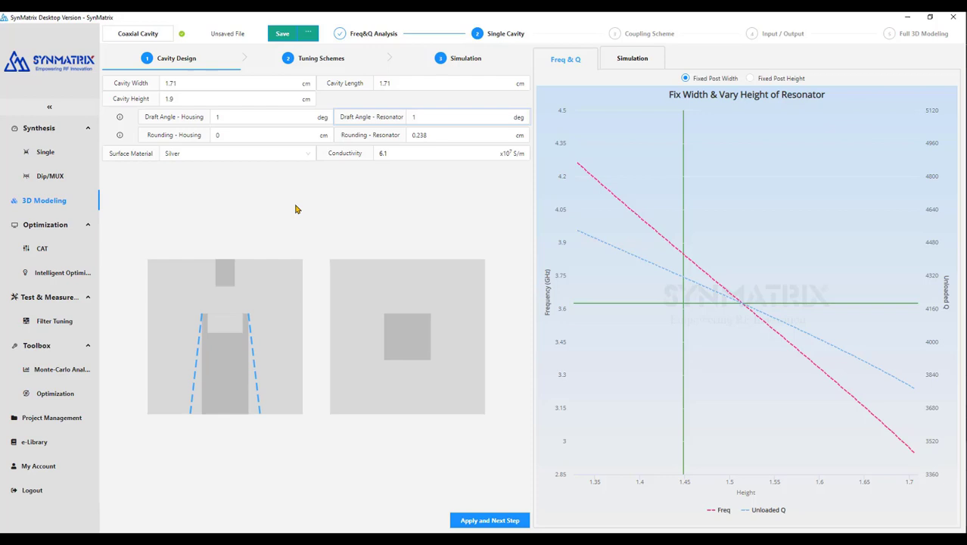
{"action": "left_click", "coordinate": [238, 135]}
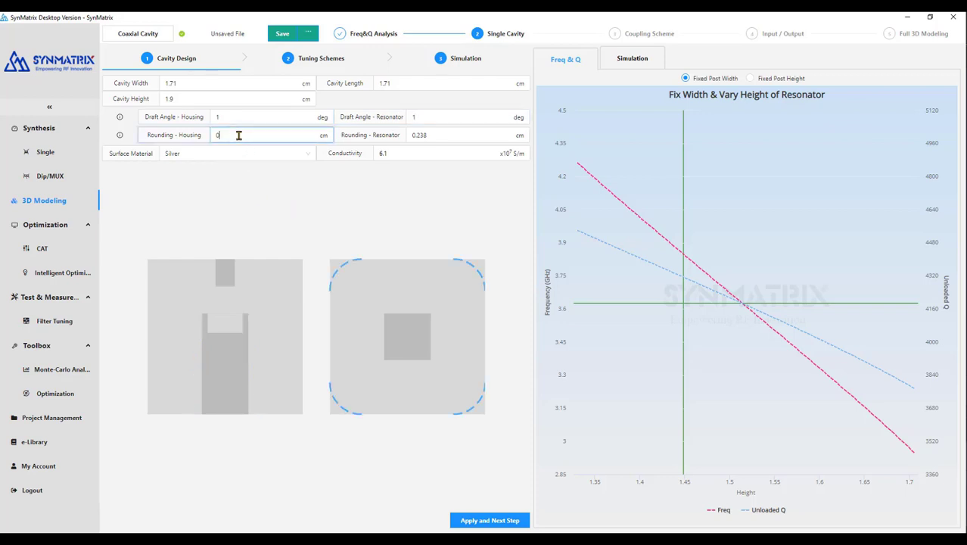
{"action": "left_click", "coordinate": [442, 134]}
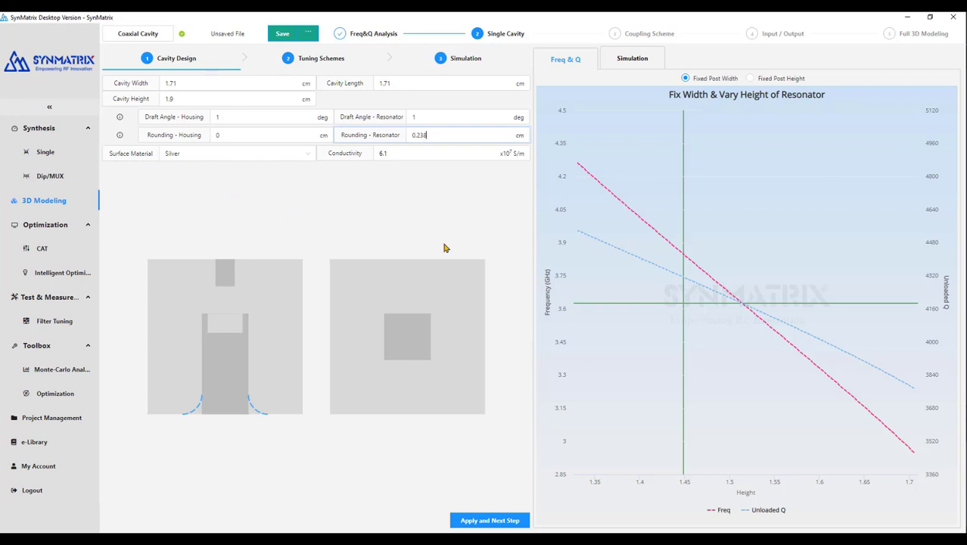
{"action": "left_click", "coordinate": [490, 520]}
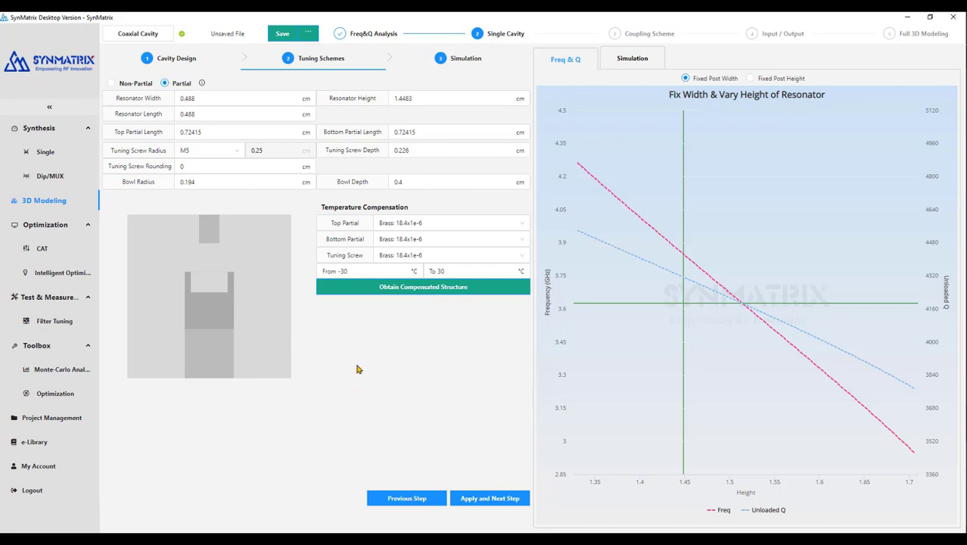
- Settle on the Non-Partial tuning scheme and apply it to reach the simulation setup
{"action": "left_click", "coordinate": [112, 83]}
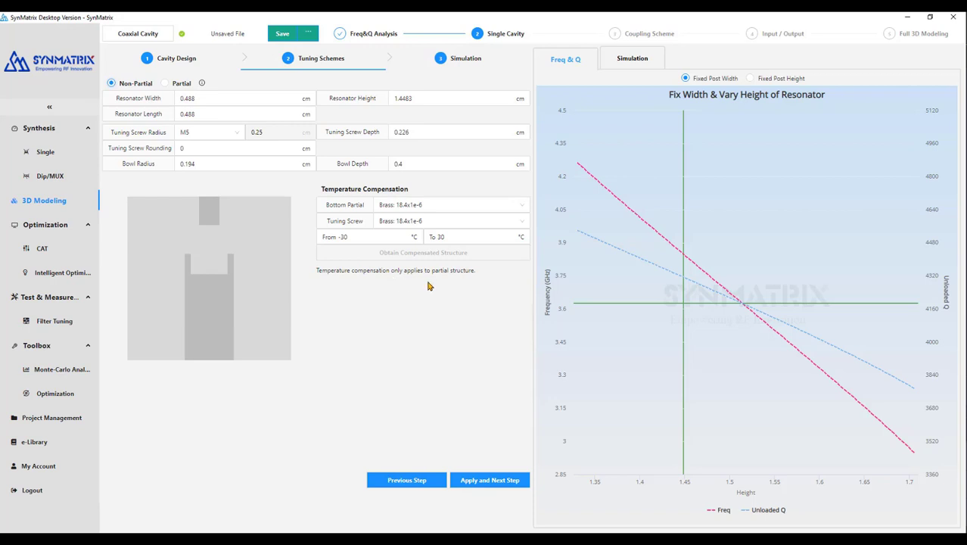
{"action": "left_click", "coordinate": [164, 83]}
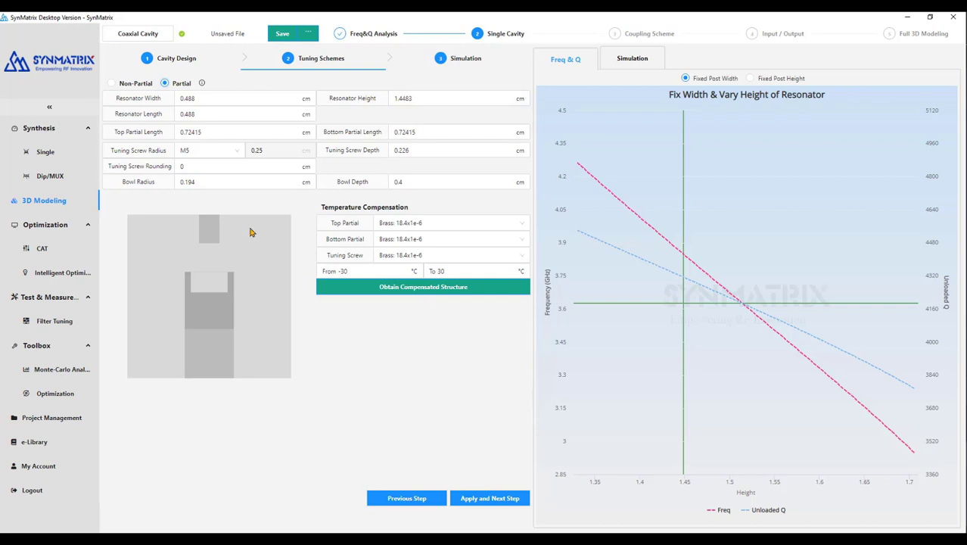
{"action": "left_click", "coordinate": [112, 84]}
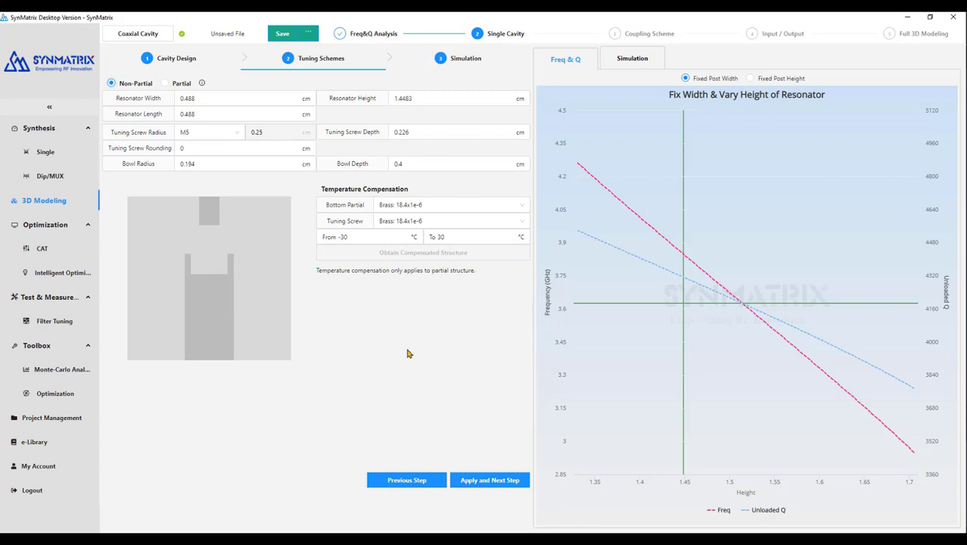
{"action": "left_click", "coordinate": [490, 482]}
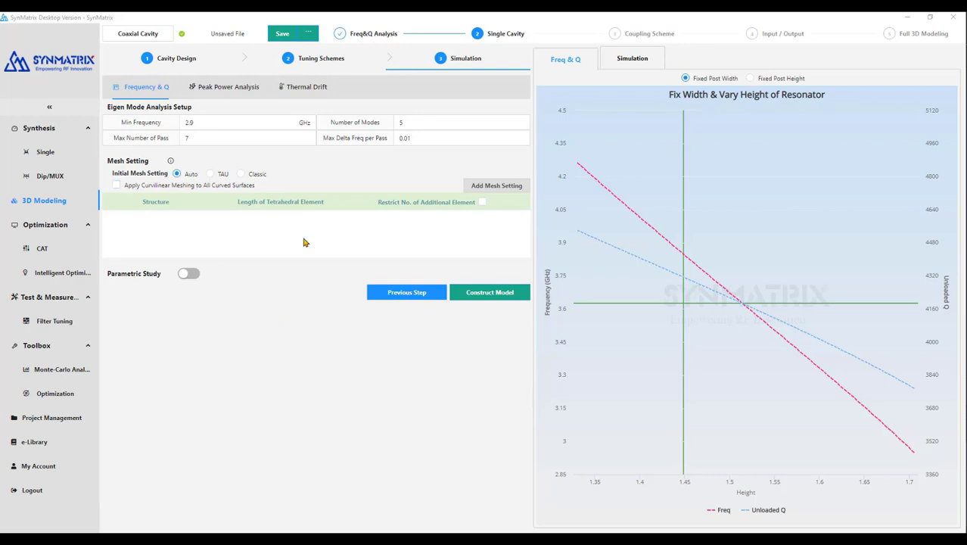
{"action": "left_click", "coordinate": [217, 88]}
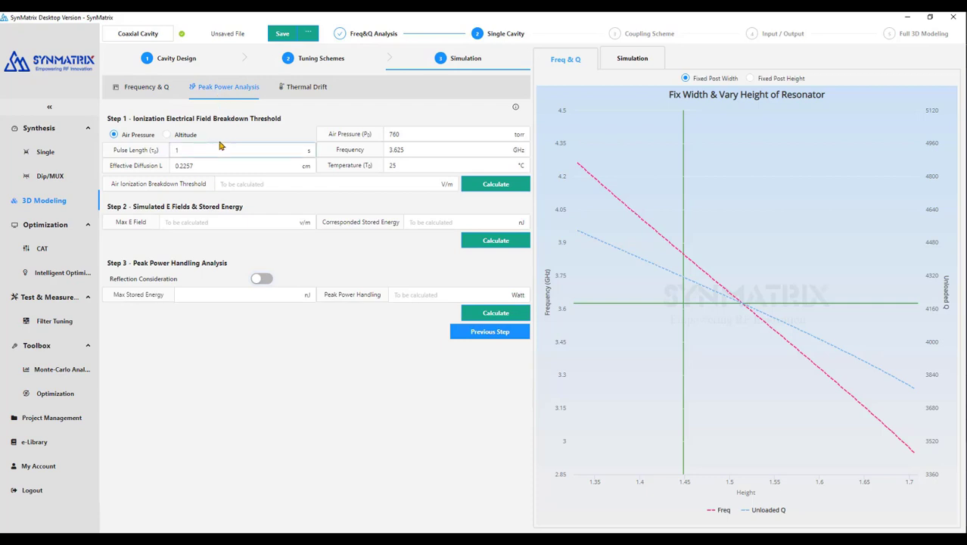
{"action": "left_click", "coordinate": [303, 89]}
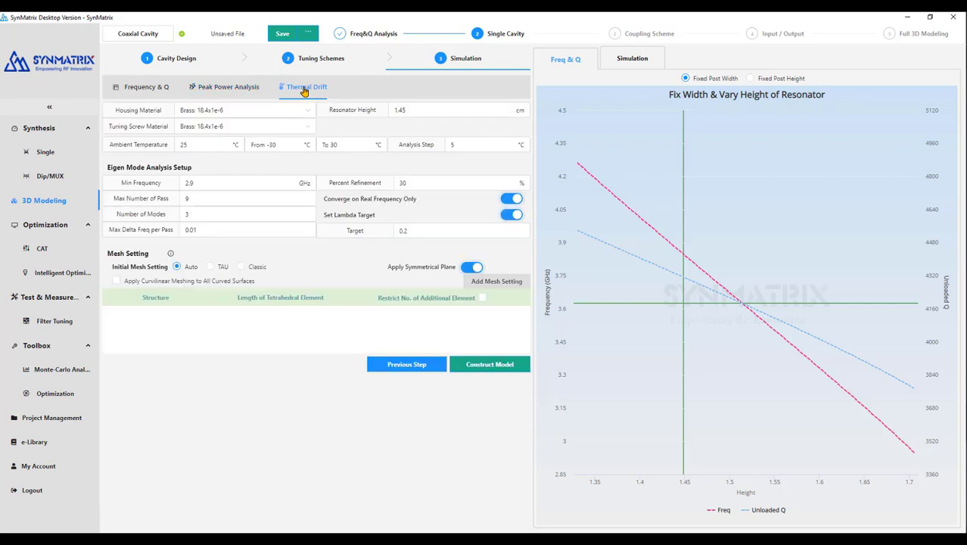
{"action": "left_click", "coordinate": [136, 89]}
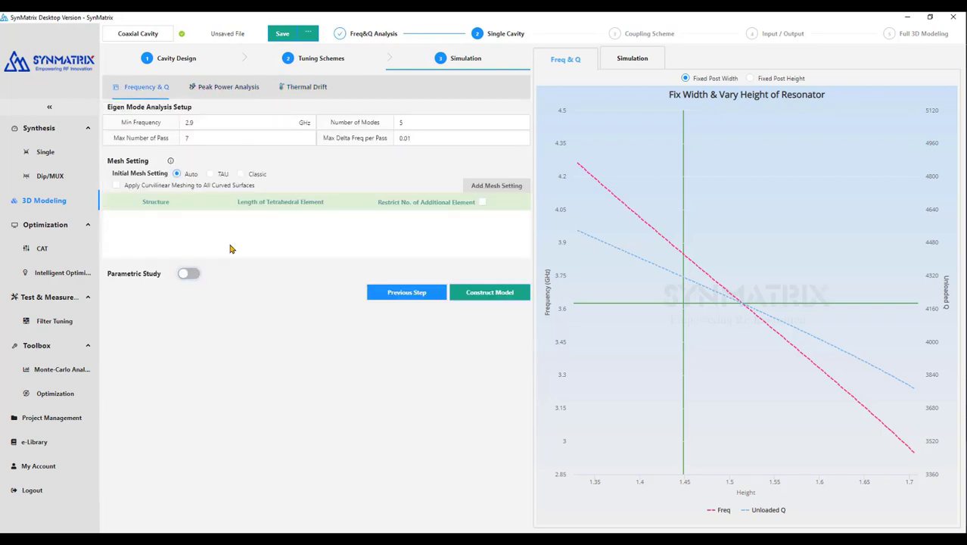
- Construct the single-cavity HFSS model and enable a Tuning Screw Depth sweep from 0.01 to 0.226 cm
{"action": "left_click", "coordinate": [485, 298]}
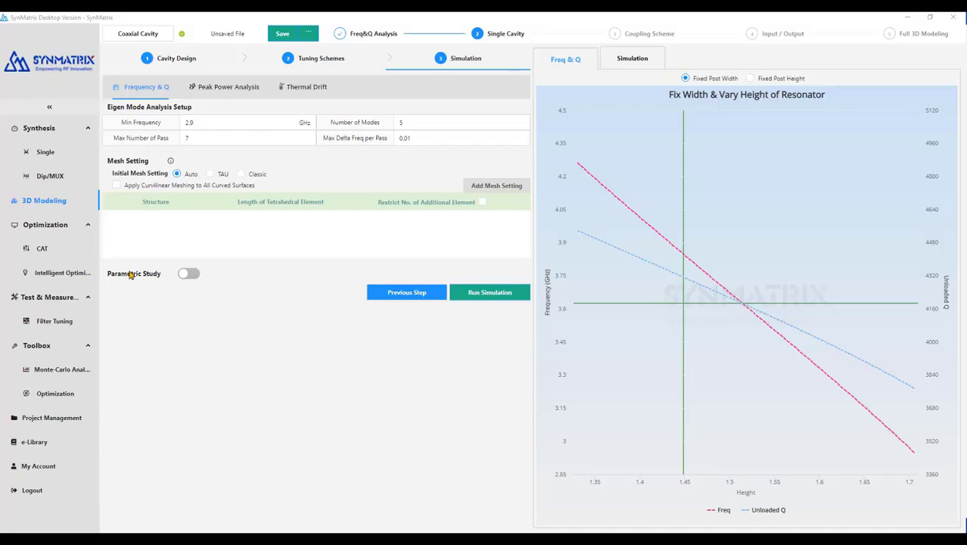
{"action": "left_click", "coordinate": [189, 274]}
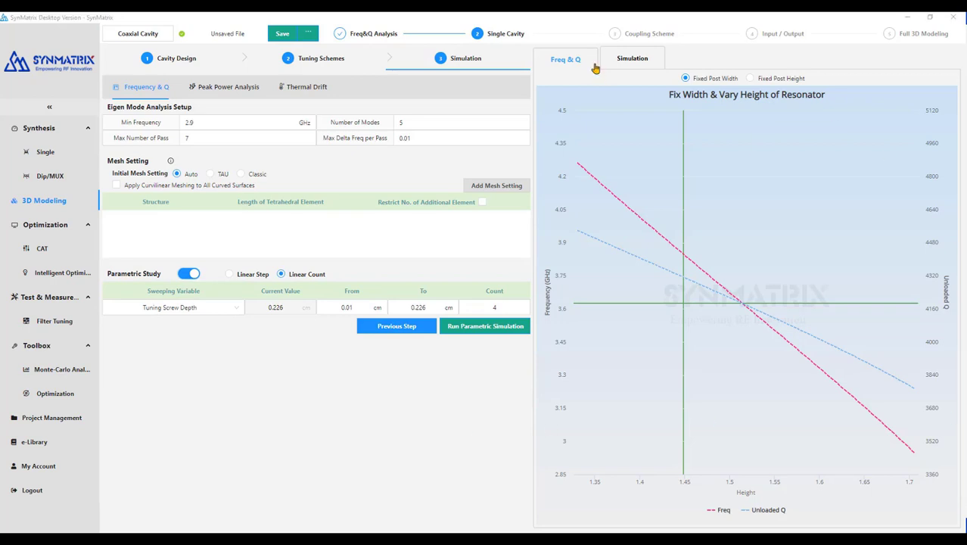
- Apply the Coupling Scheme of two coaxial cavities joined by a top window
{"action": "left_click", "coordinate": [645, 36]}
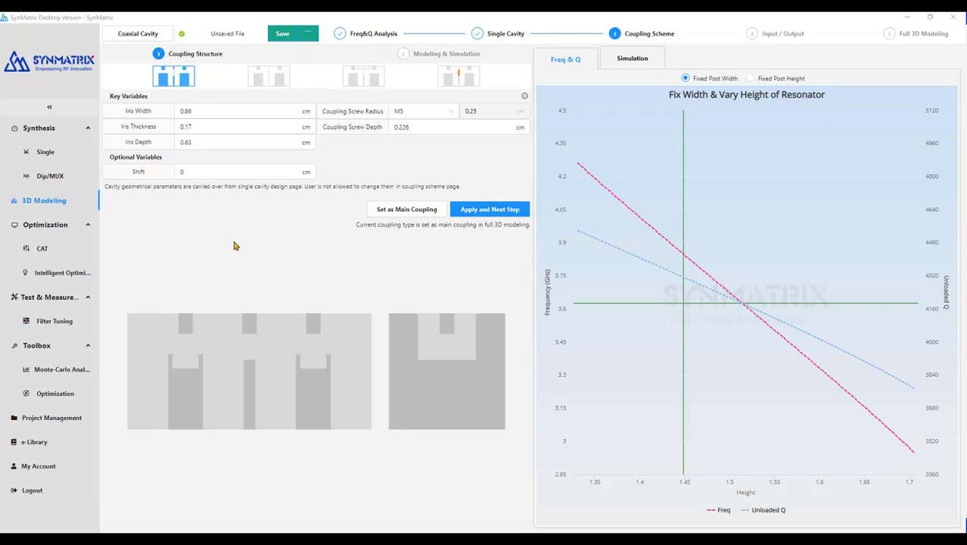
{"action": "left_click", "coordinate": [479, 214]}
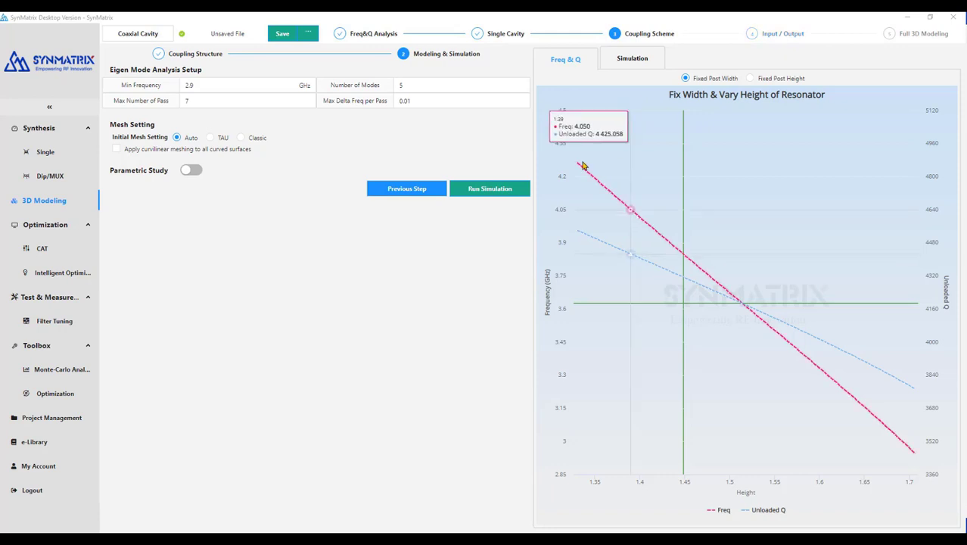
- Proceed to the Input/Output step with SMA tap-fed ports at 0.724 cm height
{"action": "left_click", "coordinate": [781, 35]}
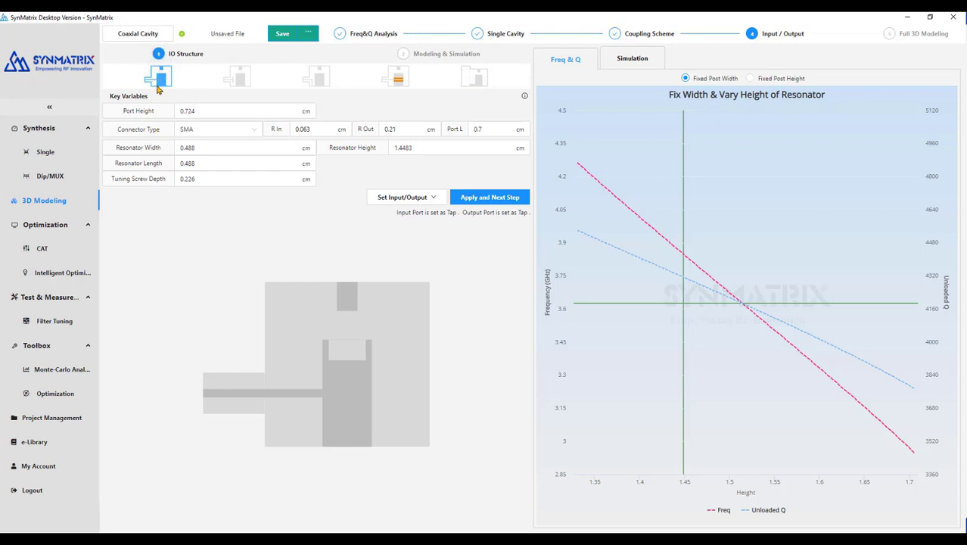
- Review the port height and Set Input/Output options, leaving the SMA ports unchanged
{"action": "left_click", "coordinate": [250, 110]}
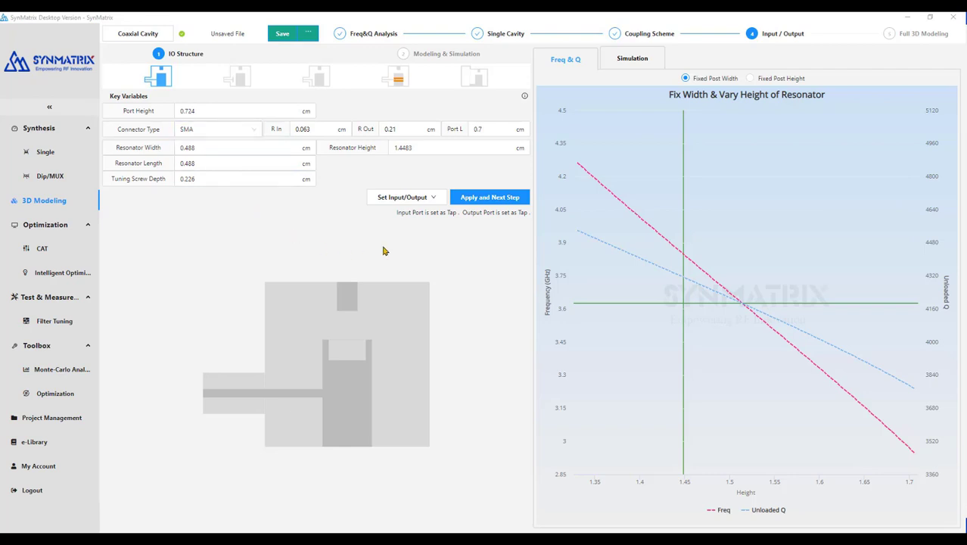
{"action": "left_click", "coordinate": [415, 200]}
{"action": "left_click", "coordinate": [482, 222]}
- Generate the IO cavity model with its 3.625 GHz setup: Fast 701-point sweep, auto mesh
{"action": "left_click", "coordinate": [488, 201]}
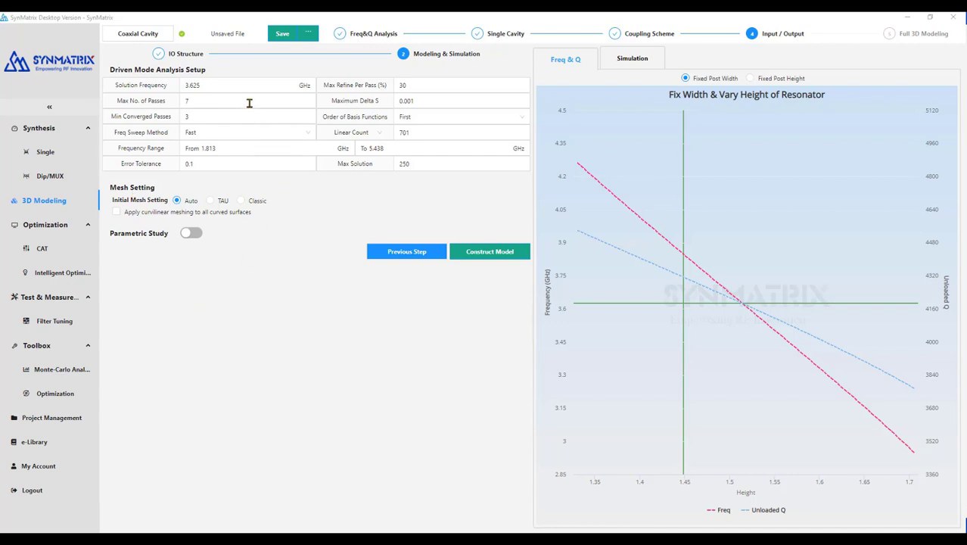
- Build the Coaxial_IO(1)_Tap model as Modal Network Analysis in HFSS, then return to SynMatrix
{"action": "left_click", "coordinate": [487, 256]}
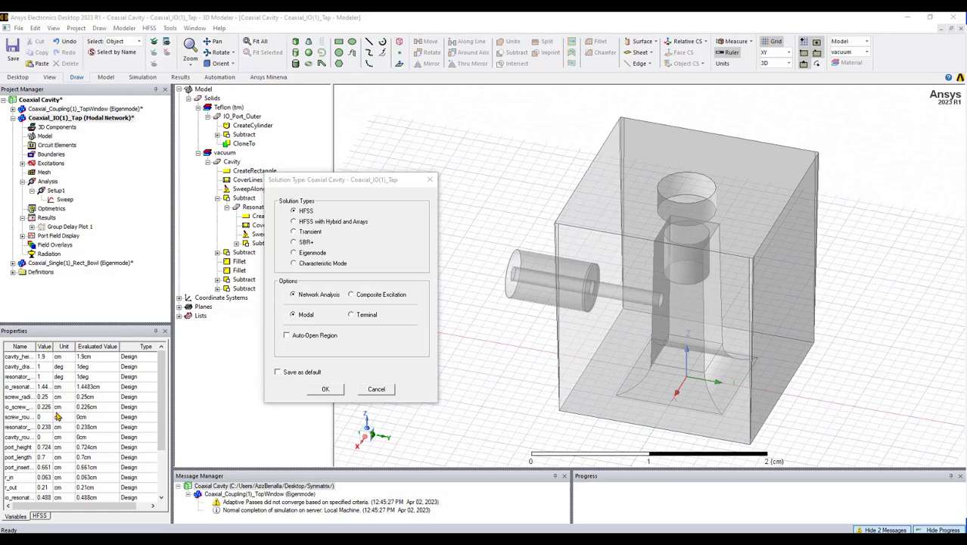
{"action": "key", "text": "alt+Tab"}
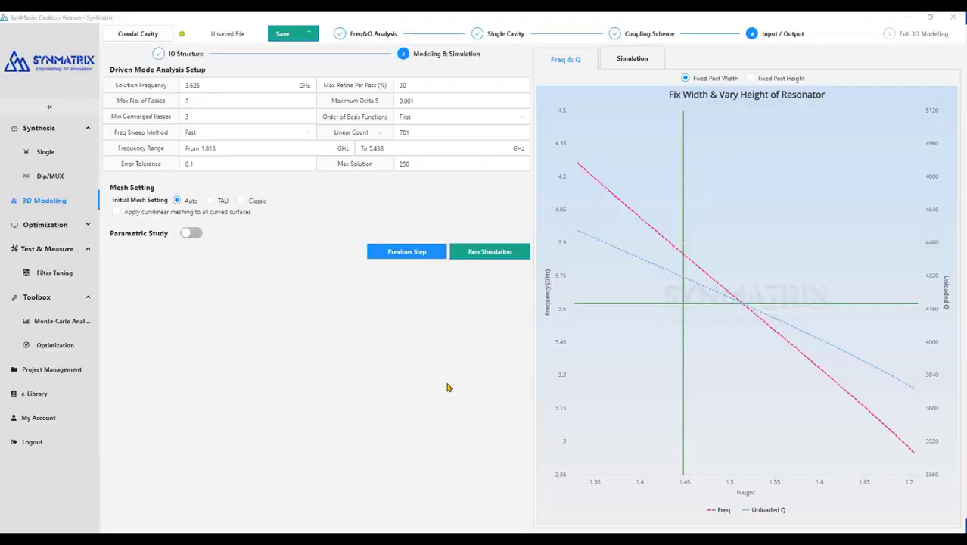
- In Full 3D Modeling, turn the chain clockwise at cavity 2, counter-clockwise at 4, clockwise at 6
{"action": "left_click", "coordinate": [889, 36]}
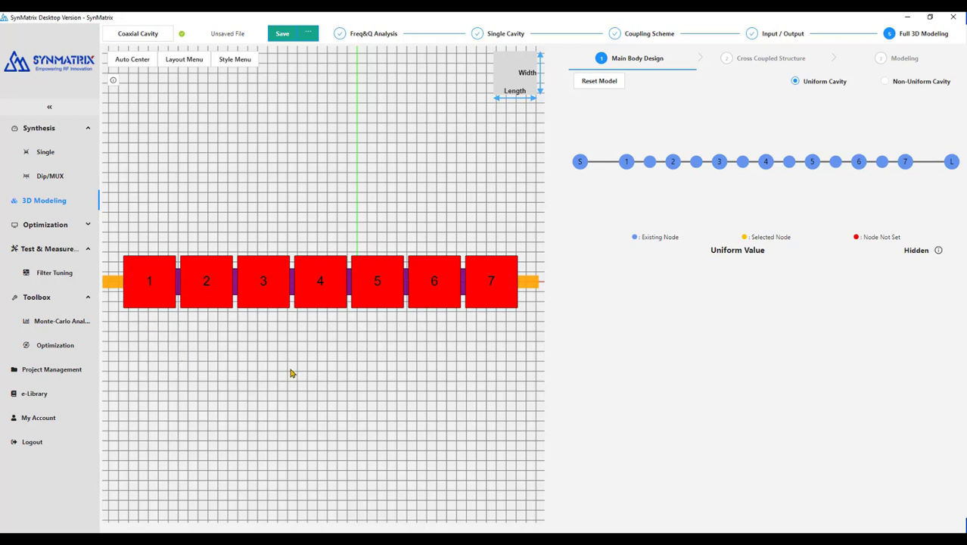
{"action": "left_click", "coordinate": [219, 300]}
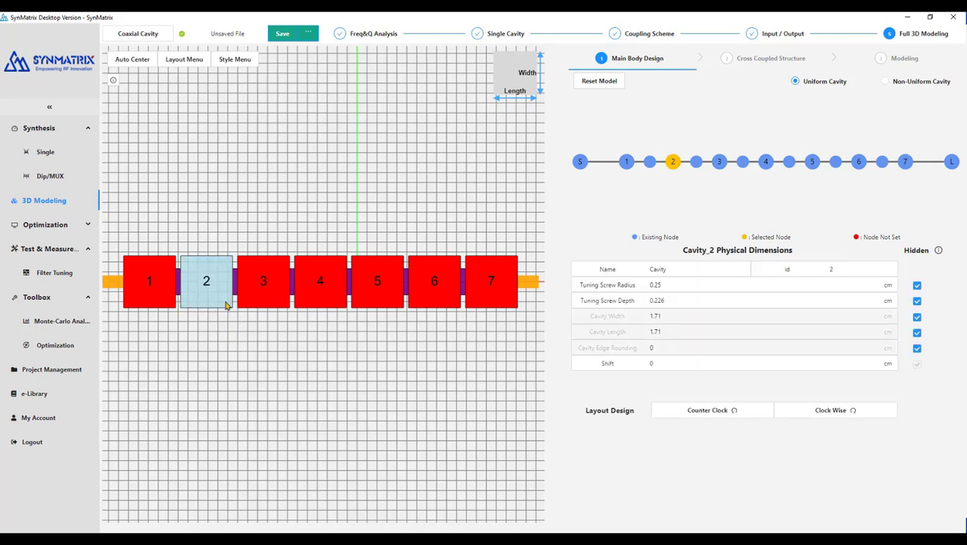
{"action": "left_click", "coordinate": [847, 412]}
{"action": "left_click", "coordinate": [265, 338]}
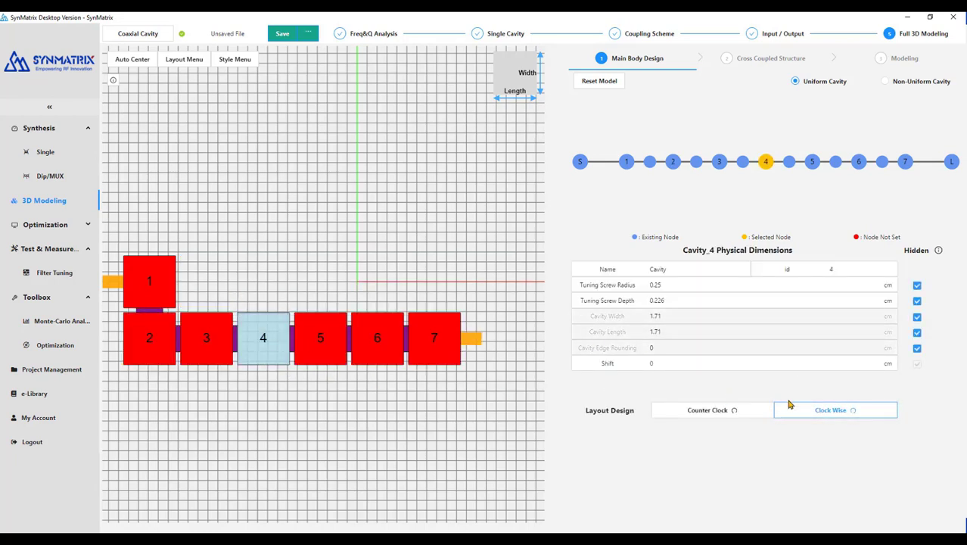
{"action": "left_click", "coordinate": [726, 414]}
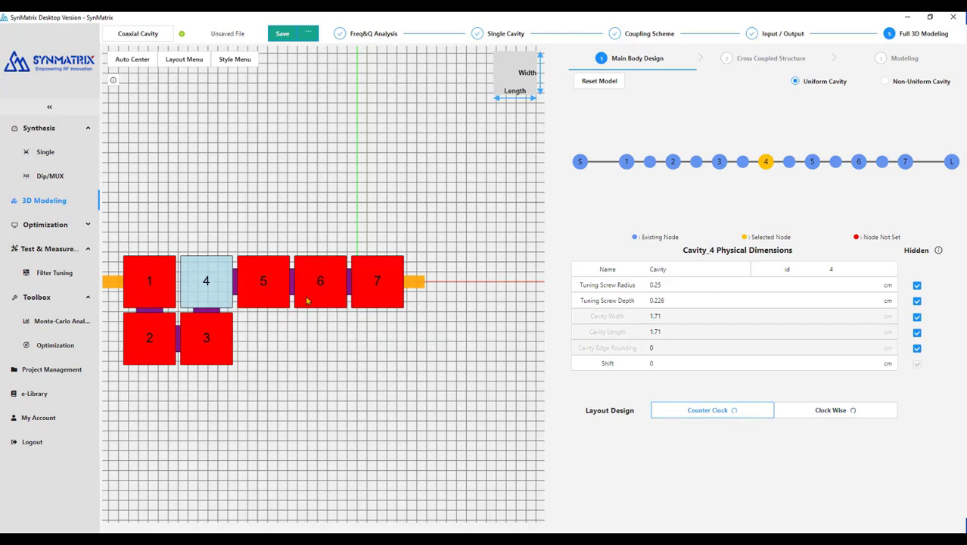
{"action": "left_click", "coordinate": [307, 300]}
{"action": "left_click", "coordinate": [828, 410]}
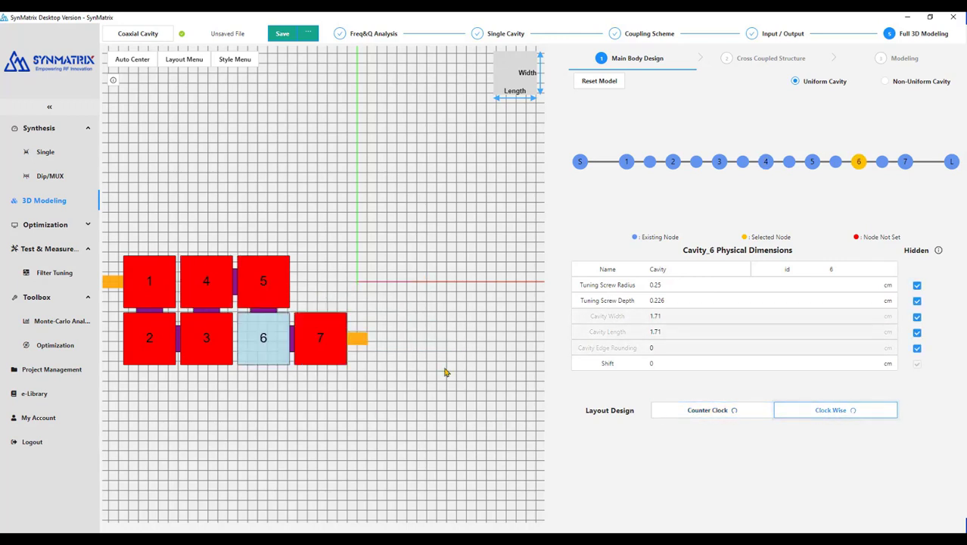
- Auto-center the layout and rotate the output port counter-clockwise onto cavity 7
{"action": "left_click", "coordinate": [127, 60]}
{"action": "left_click", "coordinate": [445, 310]}
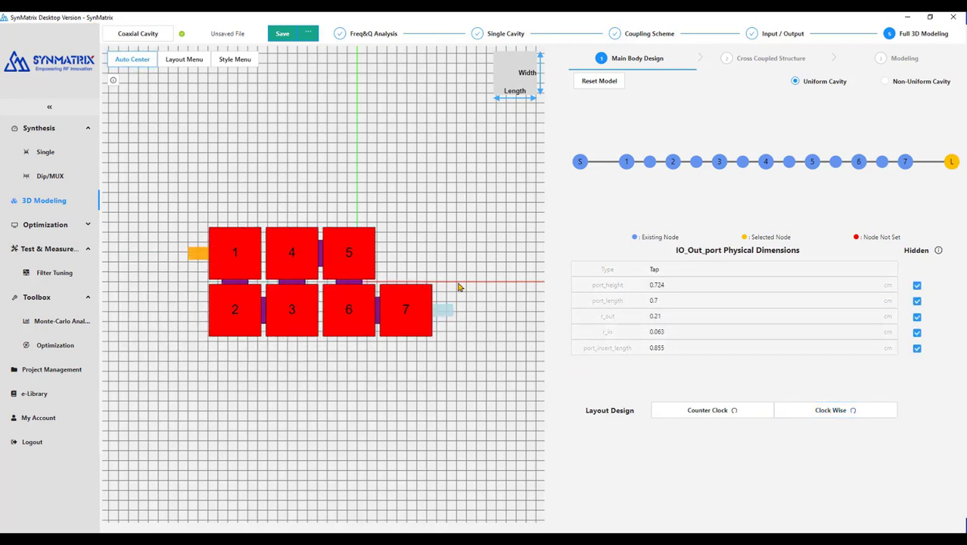
{"action": "left_click", "coordinate": [729, 415]}
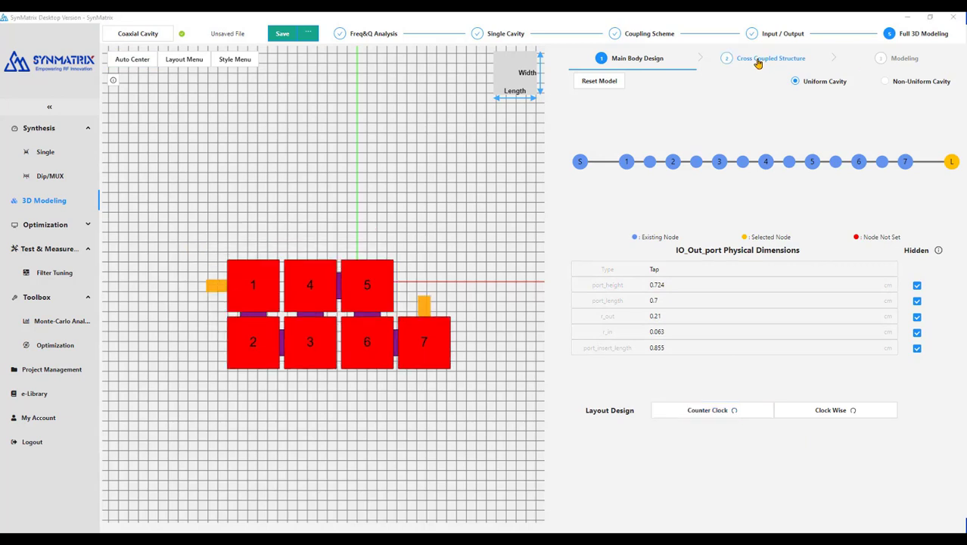
- Construct the full seven-cavity filter model in HFSS with a 3.2–4 GHz driven-mode sweep
{"action": "left_click", "coordinate": [757, 61]}
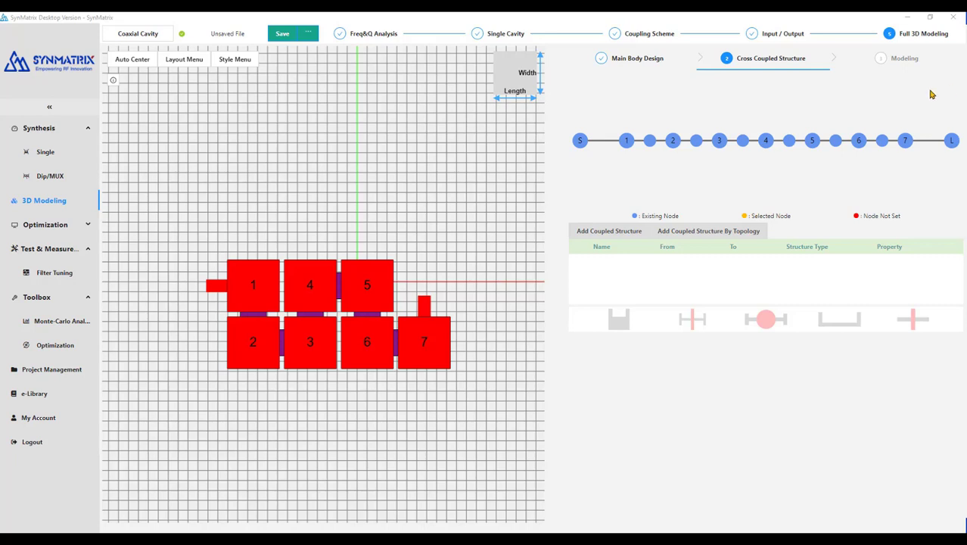
{"action": "left_click", "coordinate": [899, 60]}
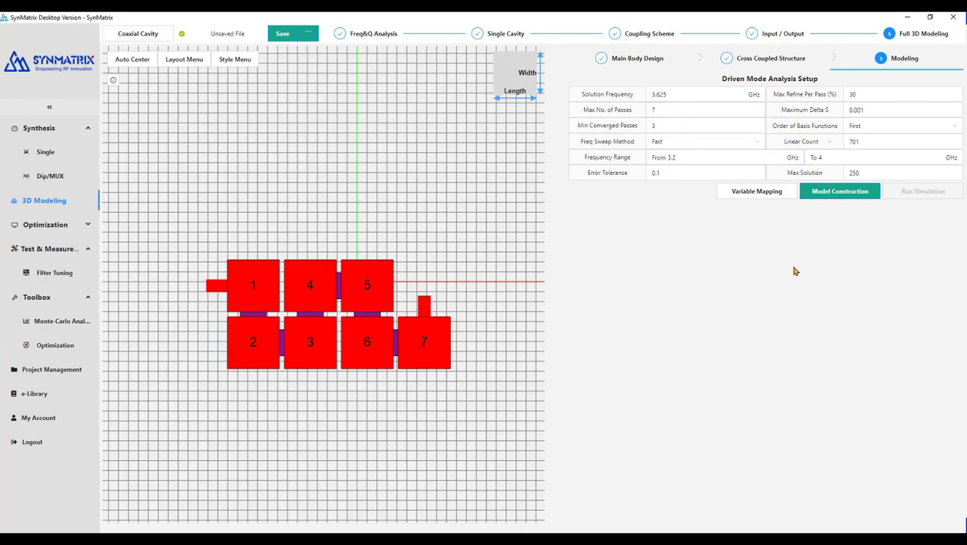
{"action": "left_click", "coordinate": [837, 195]}
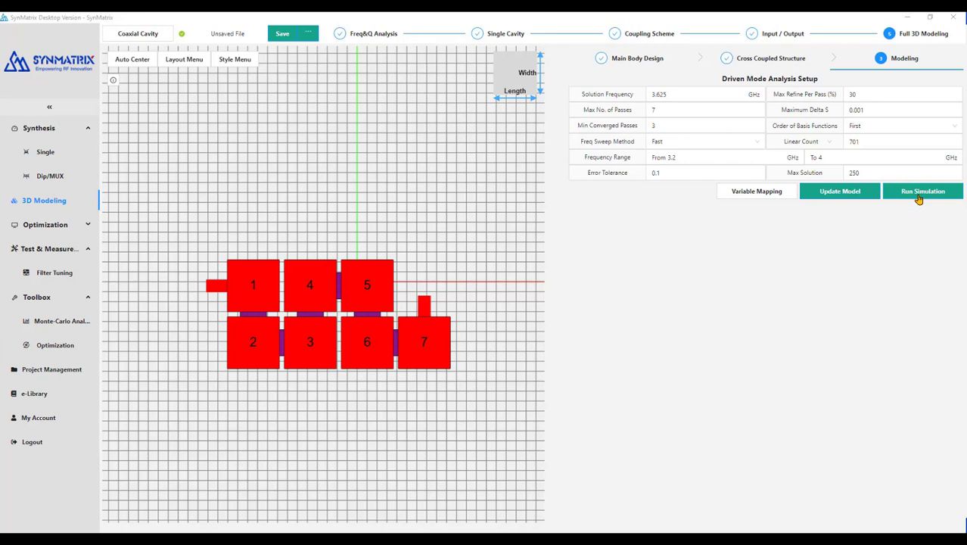
- Run the simulation of the seven-cavity Full 3D Model 8 Setup1 in HFSS
{"action": "left_click", "coordinate": [918, 191]}
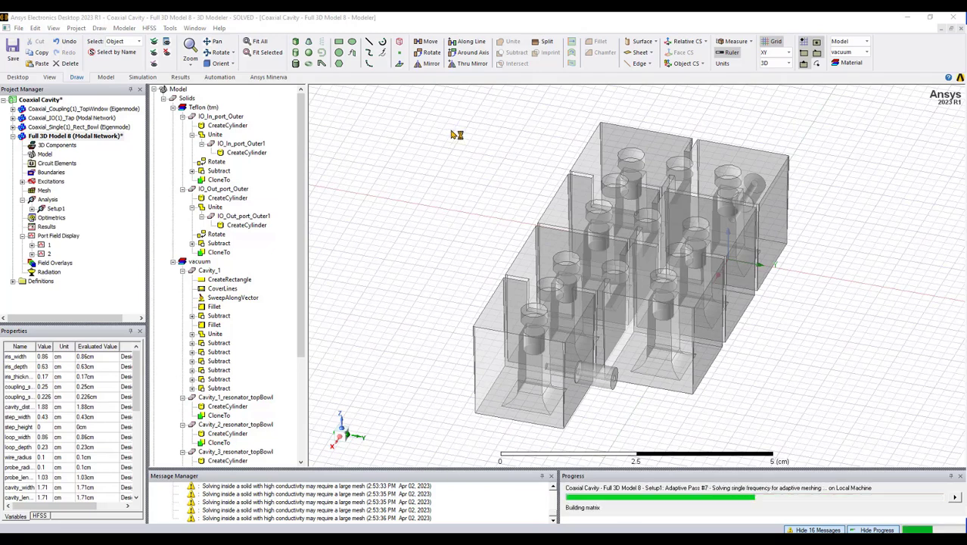
- Create rectangular S Parameter Plot 1 with dB(S(1,1)) and dB(S(2,1)) traces
{"action": "right_click", "coordinate": [47, 226]}
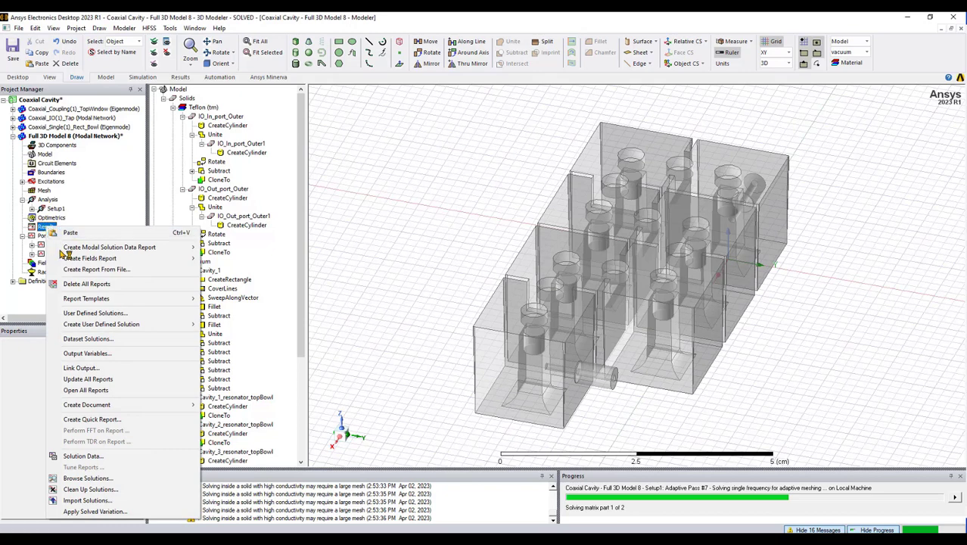
{"action": "mouse_move", "coordinate": [110, 252]}
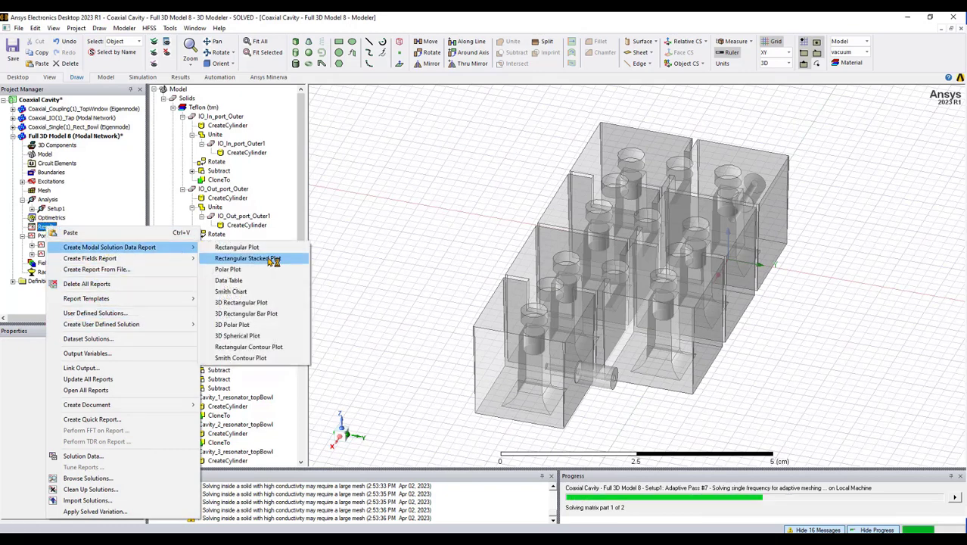
{"action": "left_click", "coordinate": [241, 247]}
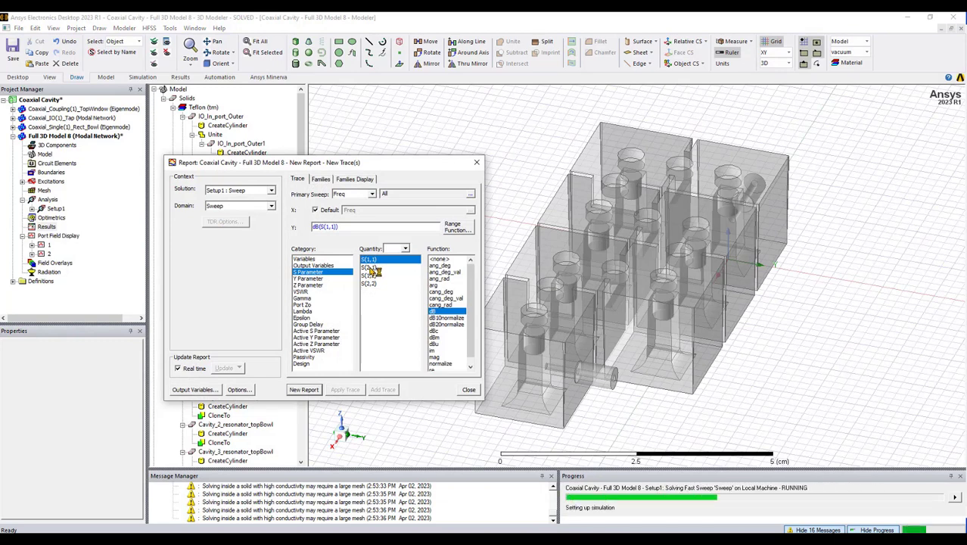
{"action": "left_click", "coordinate": [370, 268], "text": "ctrl"}
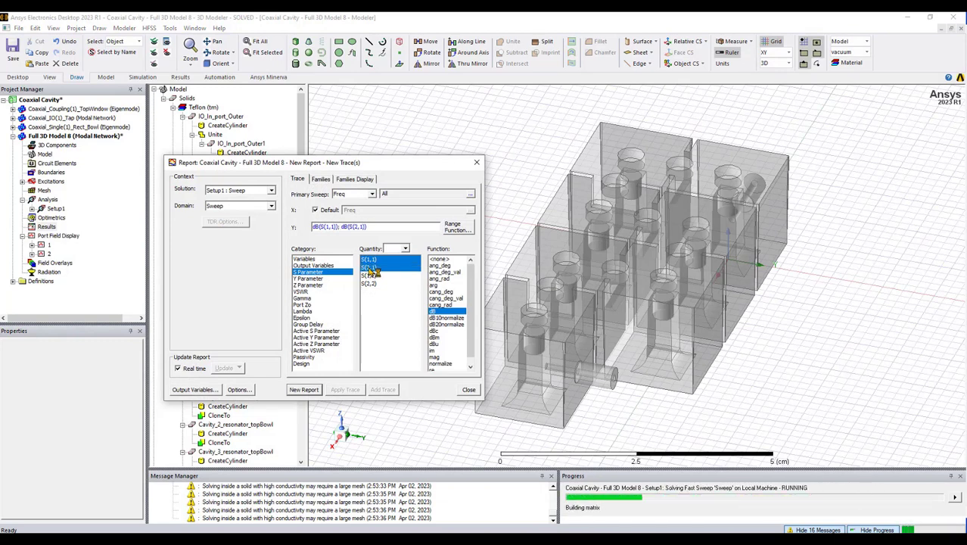
{"action": "left_click", "coordinate": [303, 389]}
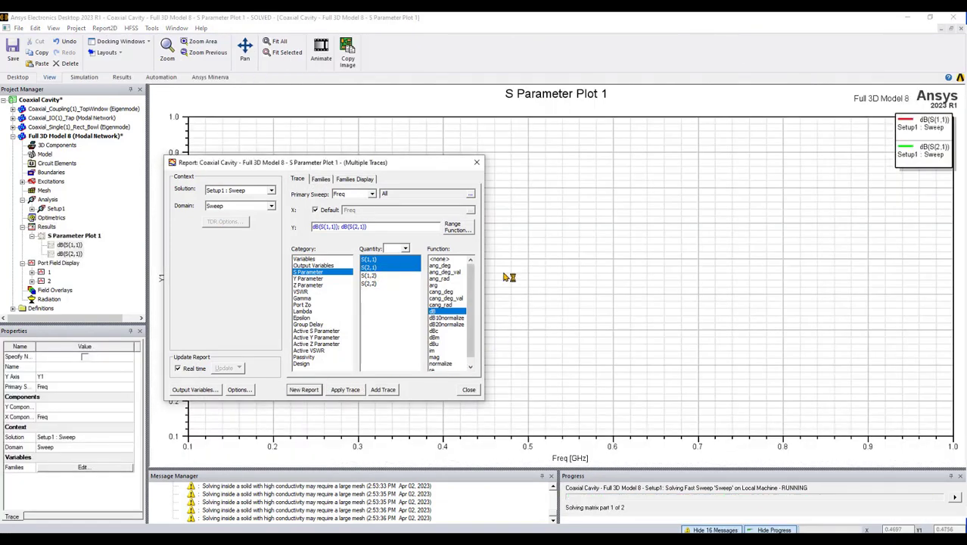
{"action": "left_click", "coordinate": [476, 162]}
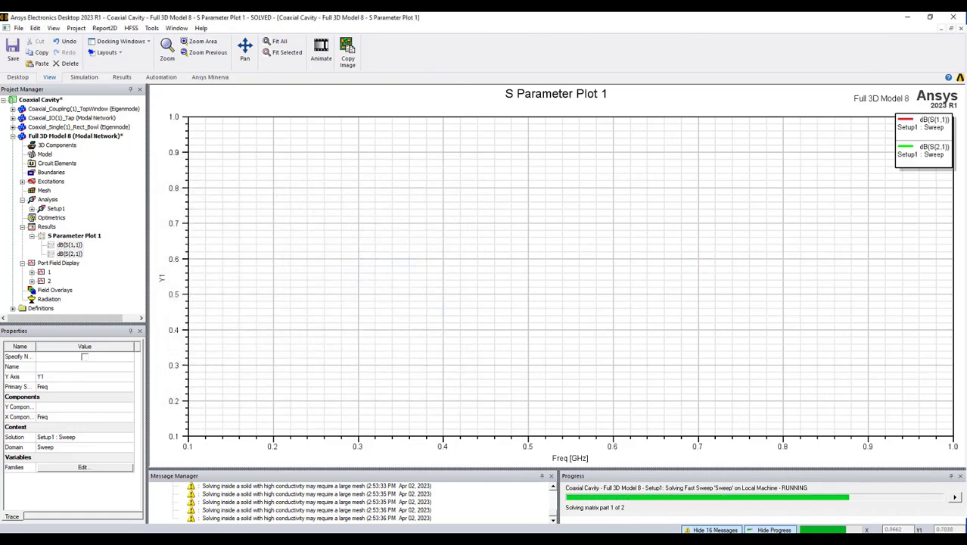